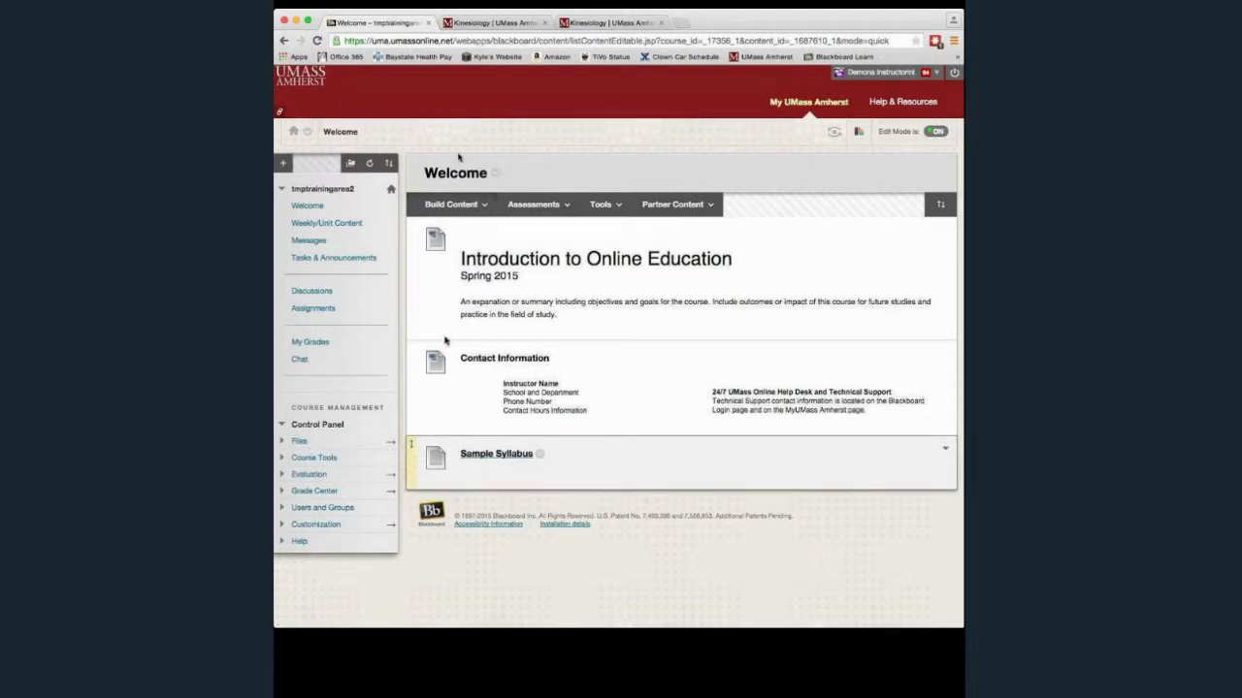
Step: Move the Sample Syllabus item above Contact Information on the Welcome page
{"action": "left_click", "coordinate": [451, 204]}
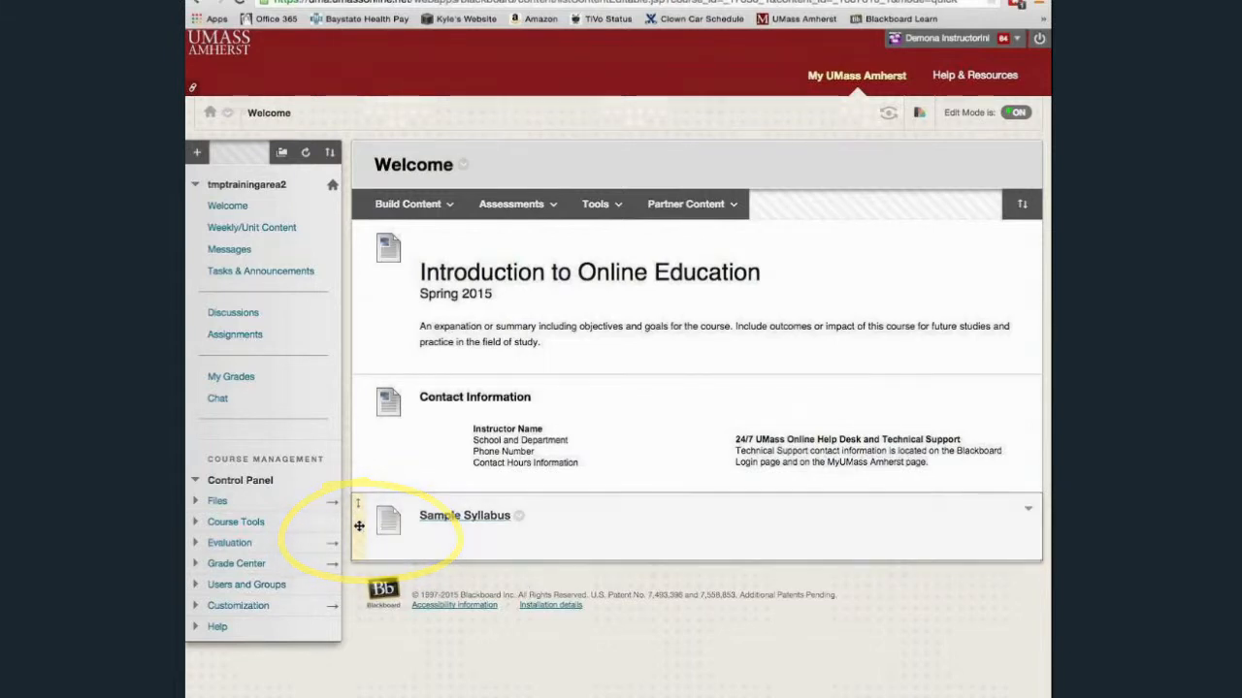
{"action": "left_click_drag", "start_coordinate": [359, 526], "coordinate": [355, 379]}
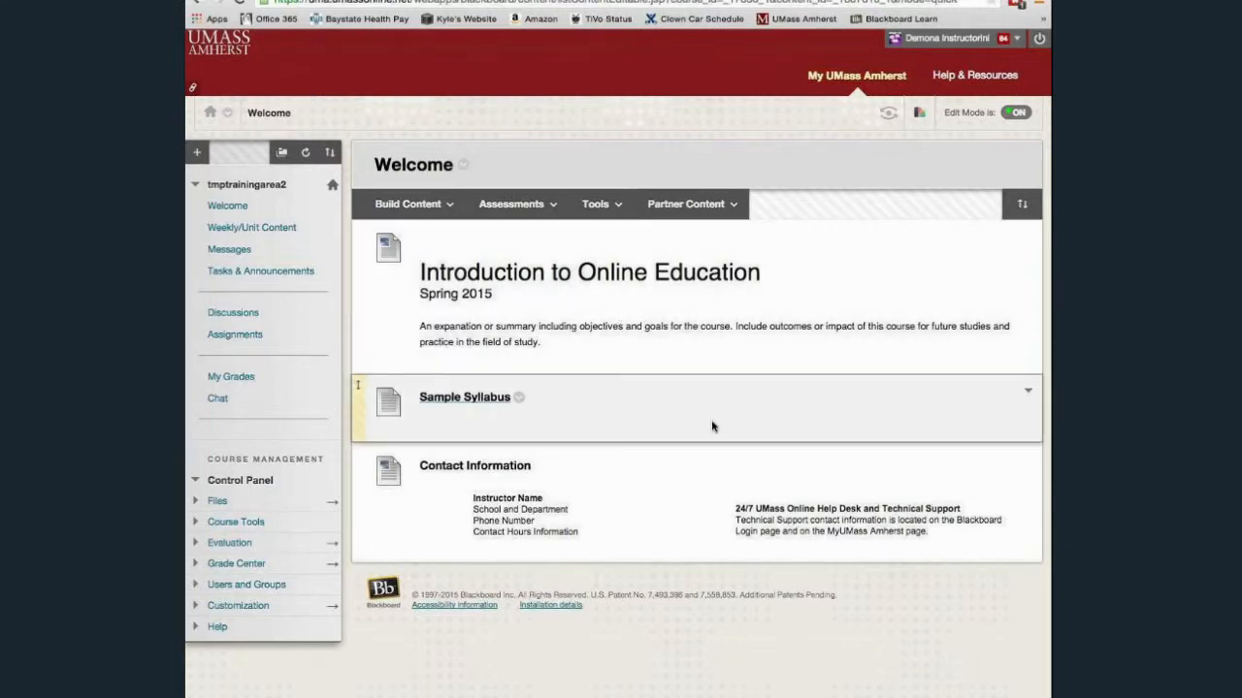
Step: Create a new content item on the Welcome page and name it "Instructor Instruction"
{"action": "left_click", "coordinate": [408, 204]}
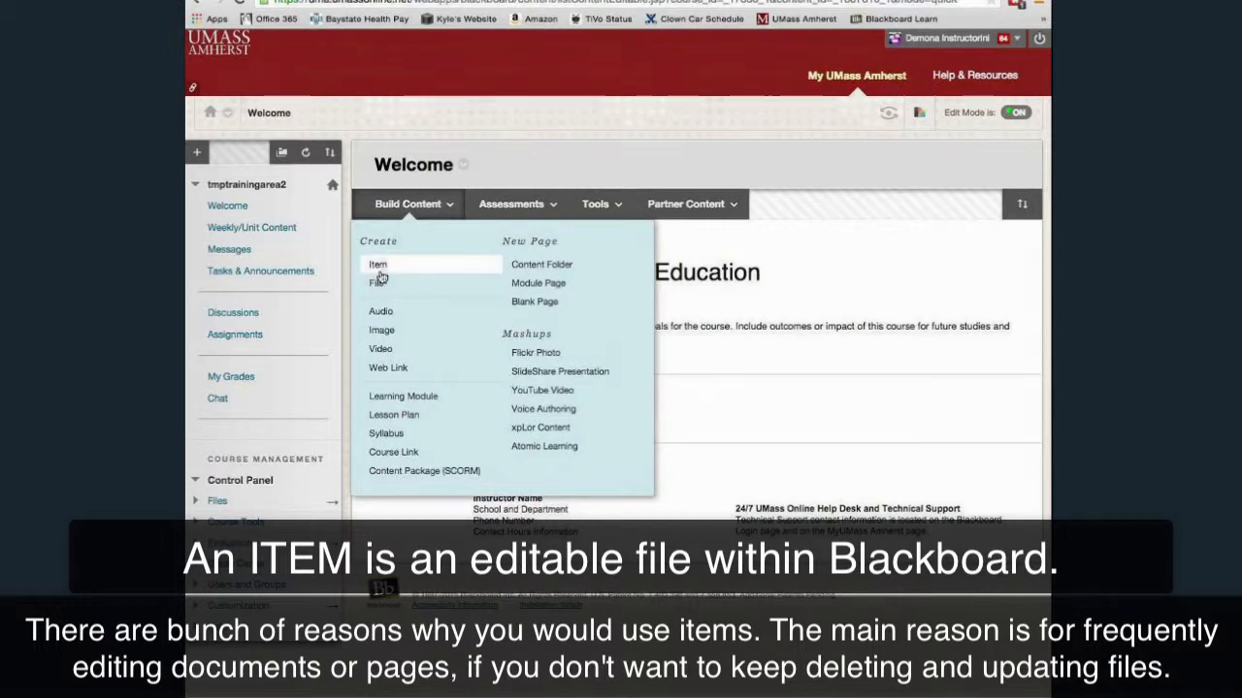
{"action": "left_click", "coordinate": [374, 267]}
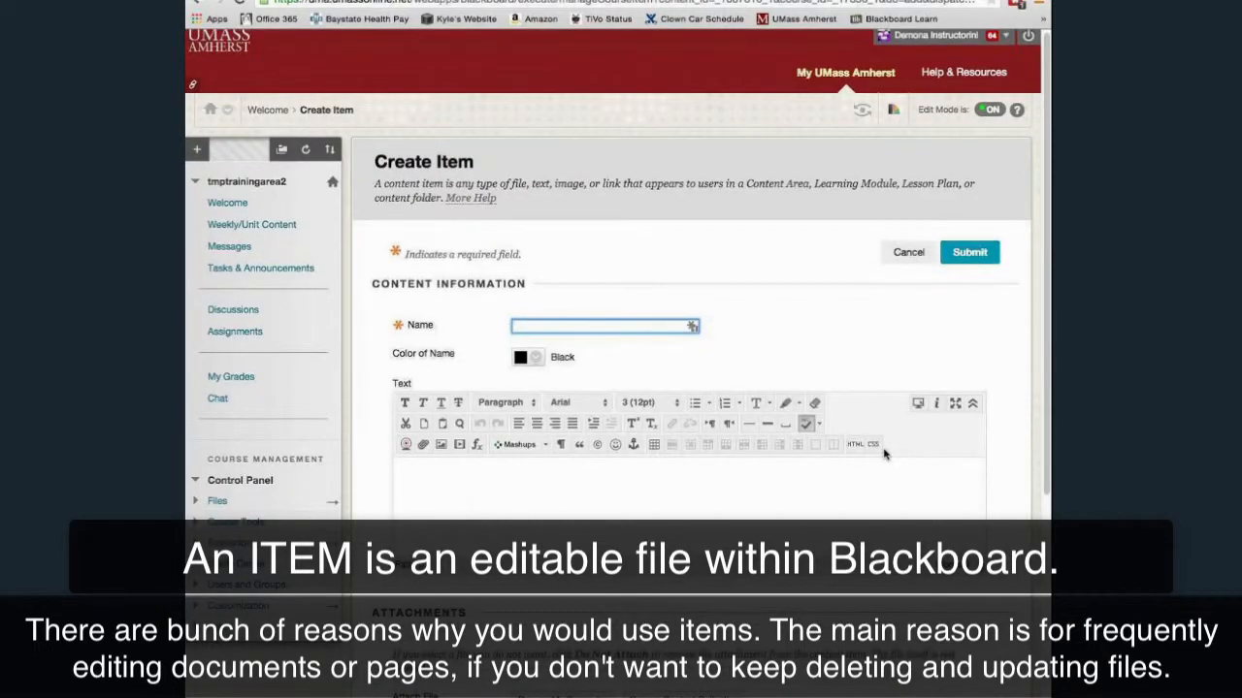
{"action": "scroll", "coordinate": [883, 454], "scroll_direction": "down", "scroll_amount": 2}
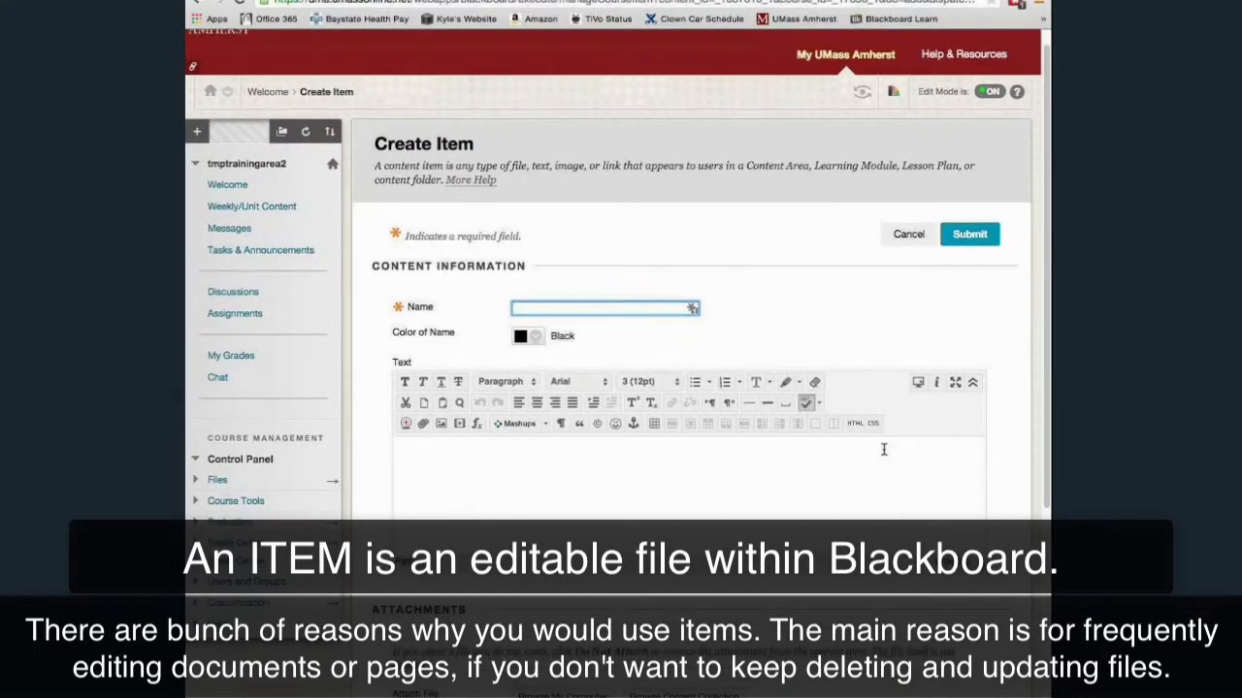
{"action": "type", "text": "Ins"}
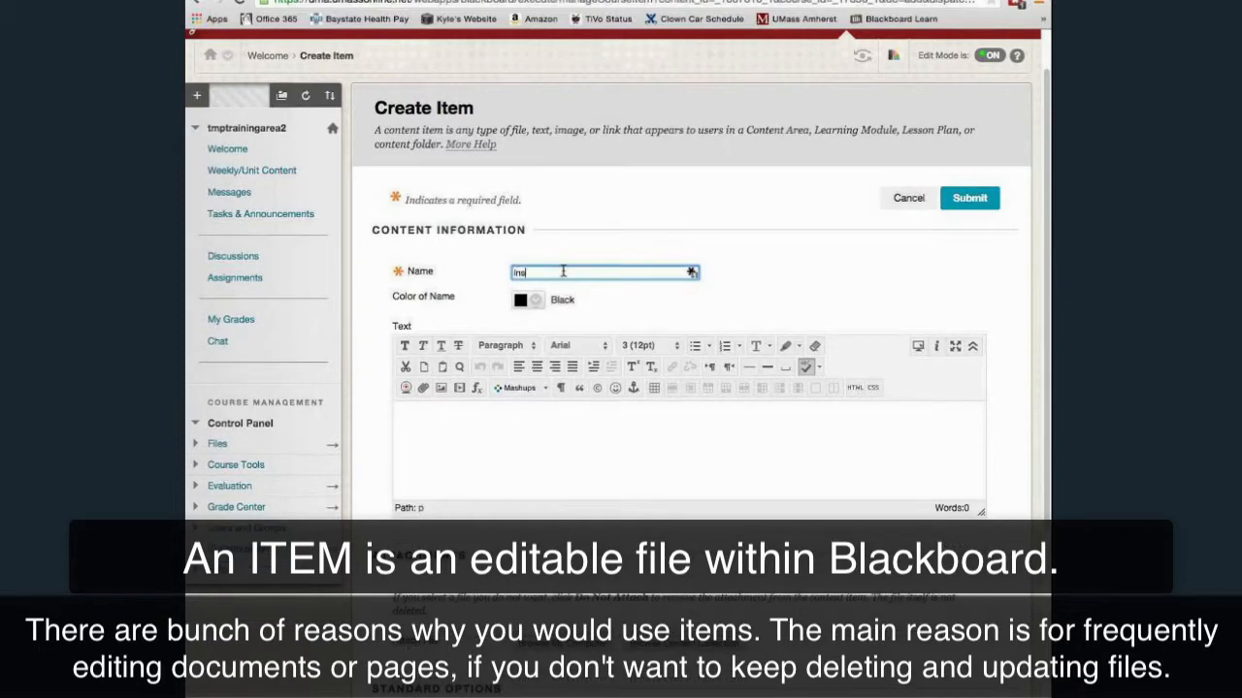
{"action": "type", "text": "truction"}
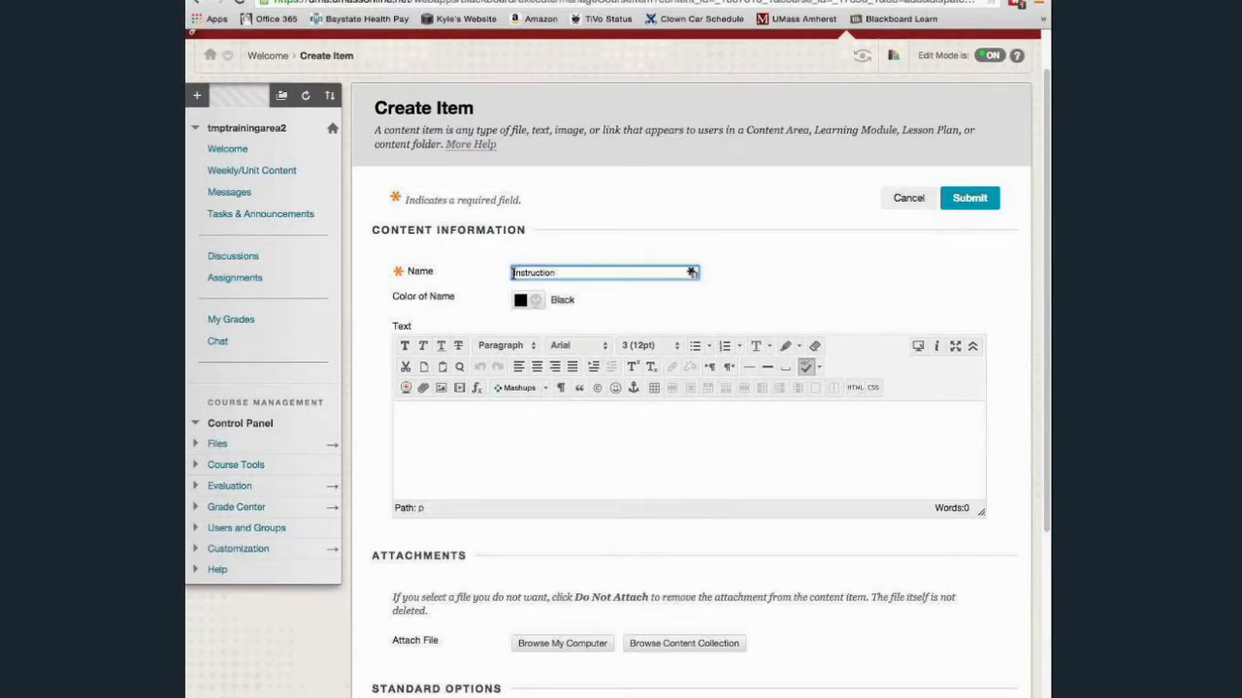
{"action": "left_click", "coordinate": [514, 273]}
{"action": "type", "text": "Instructor"}
Step: Write "Welcome to the class.", the instructor's name introduction, and "I am your instructor. I will teach. I will teach well." as the item text
{"action": "left_click", "coordinate": [568, 450]}
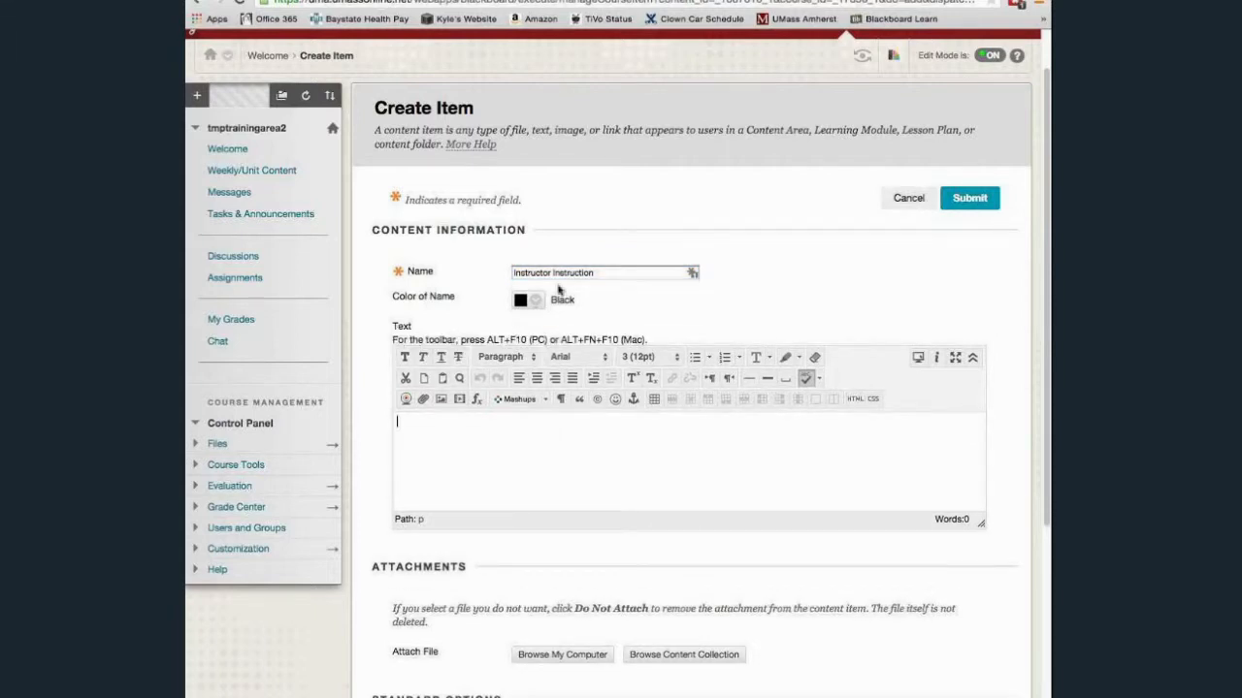
{"action": "type", "text": "Welcome to the c"}
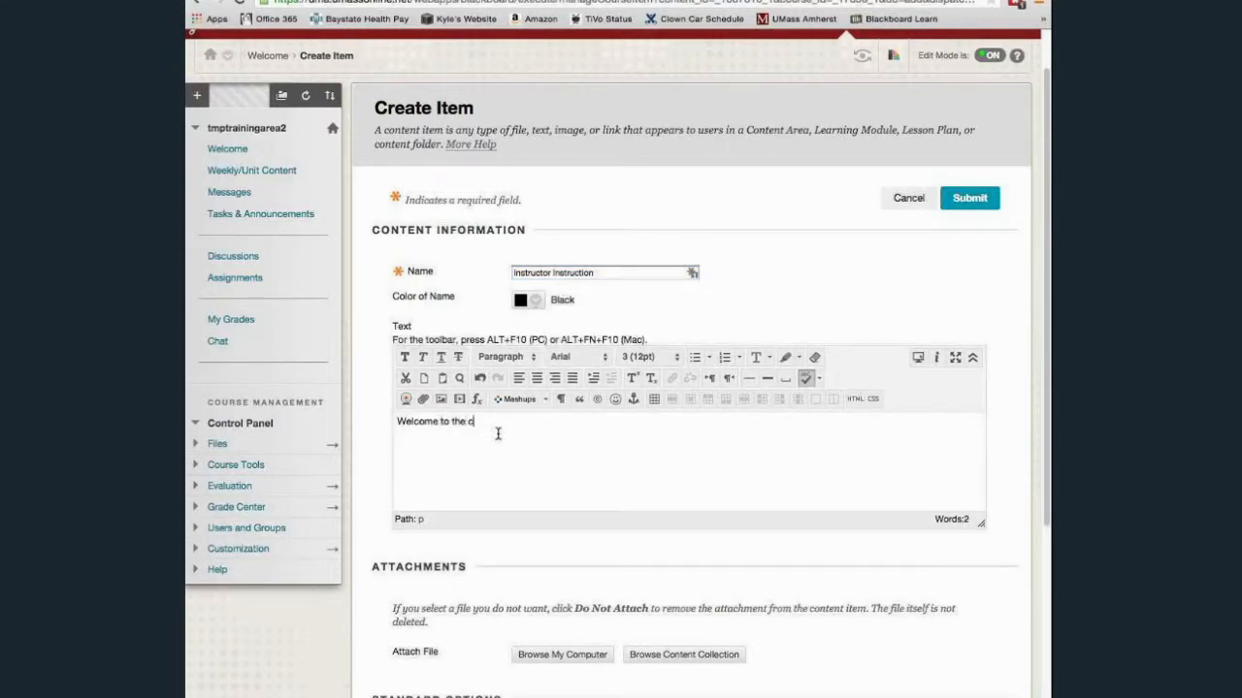
{"action": "type", "text": "lass. My name is Kyle. I am "}
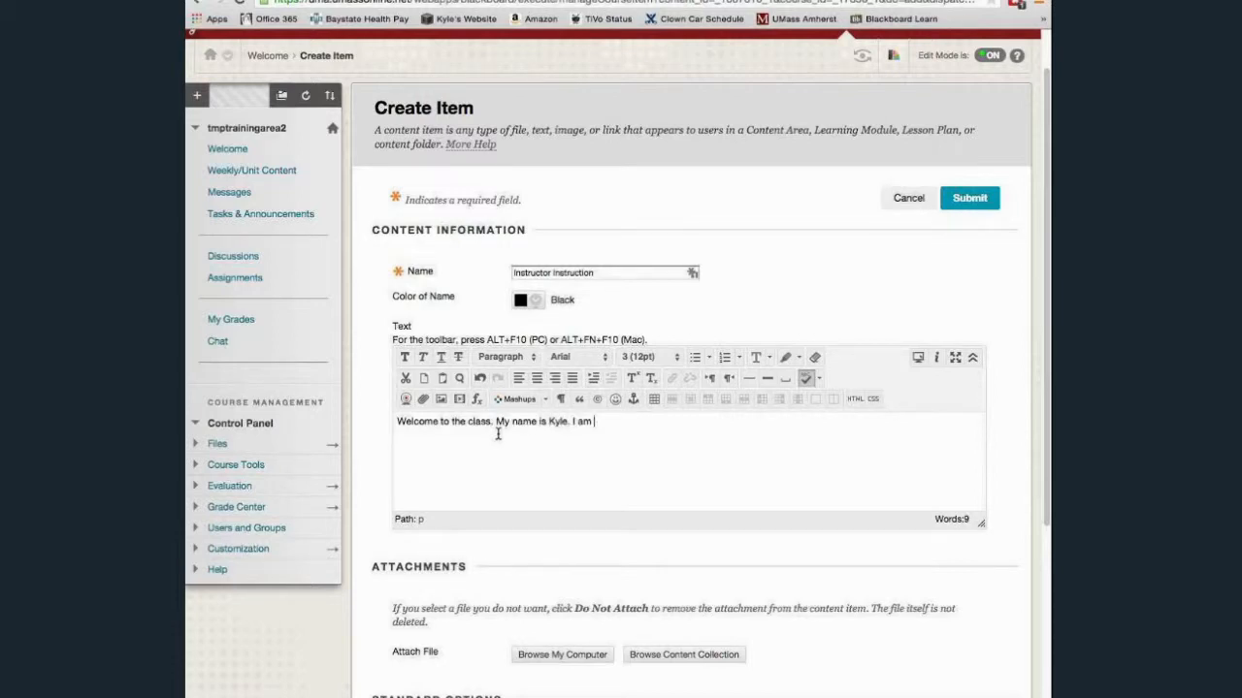
{"action": "type", "text": "your instructor. I will"}
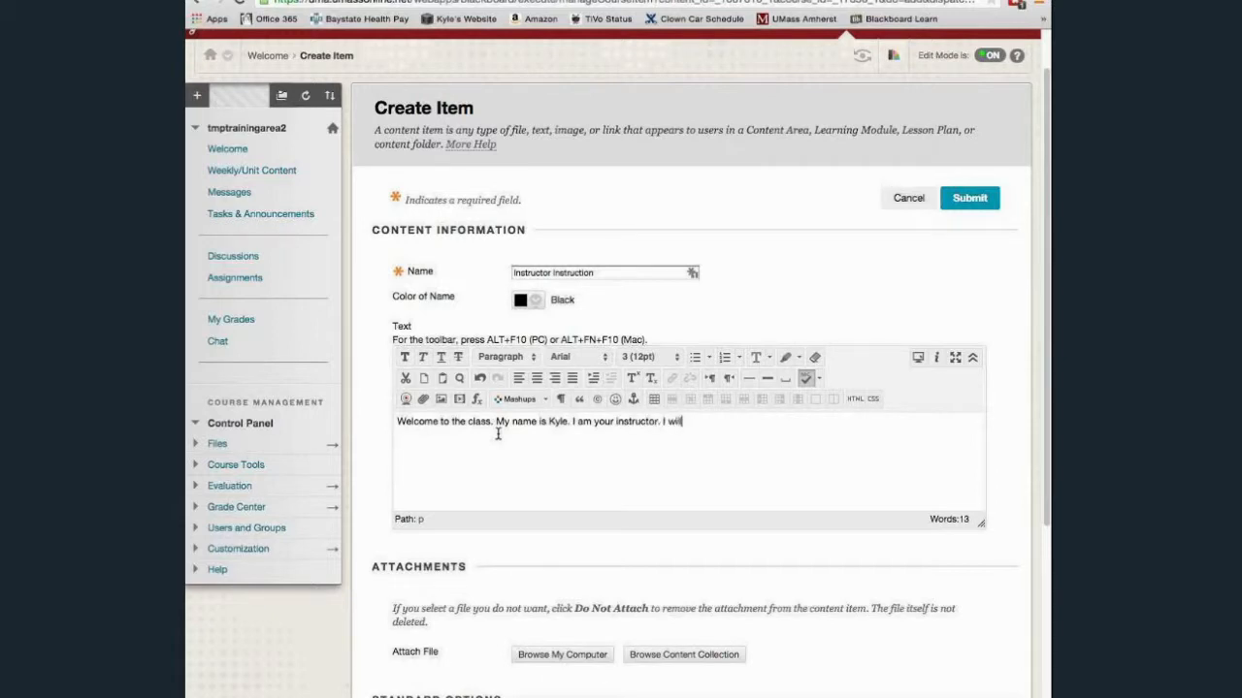
{"action": "type", "text": " teach. I will teach well. "}
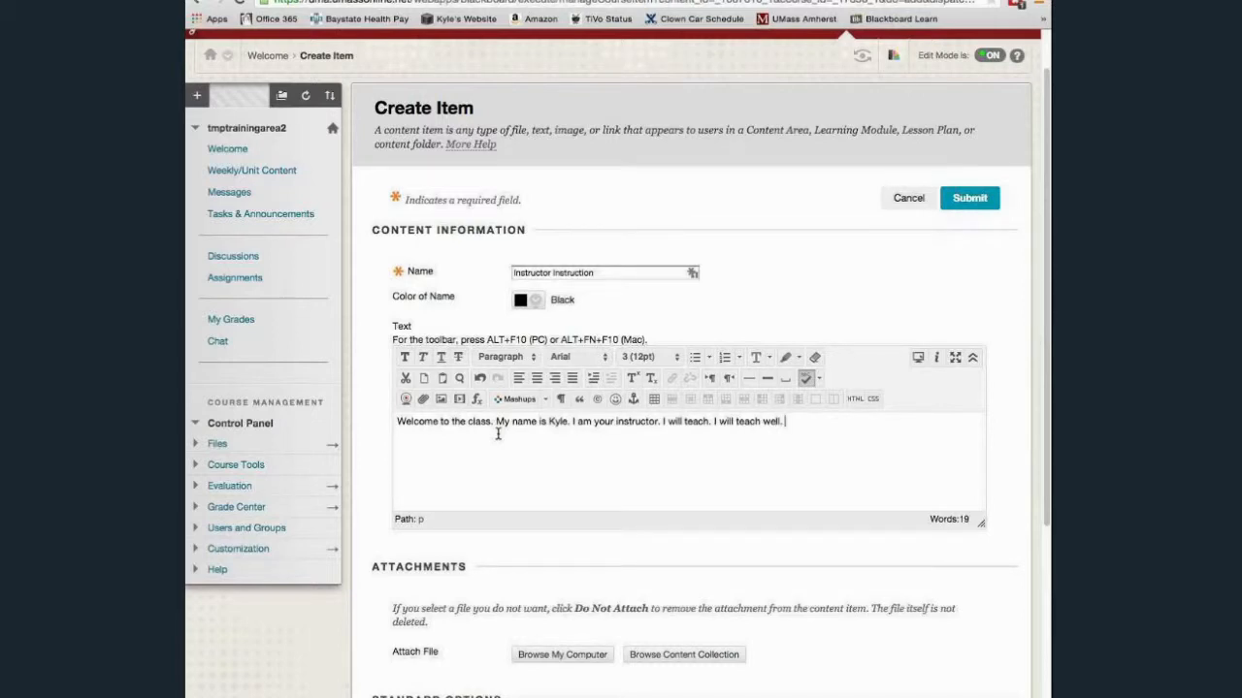
Step: Append the sentence "I studied to this a lot so I could teach you about it." to the item text
{"action": "type", "text": "I studies th"}
{"action": "key", "text": "BackSpace"}
{"action": "key", "text": "BackSpace"}
{"action": "key", "text": "BackSpace"}
{"action": "key", "text": "BackSpace"}
{"action": "type", "text": "d to this a lot to"}
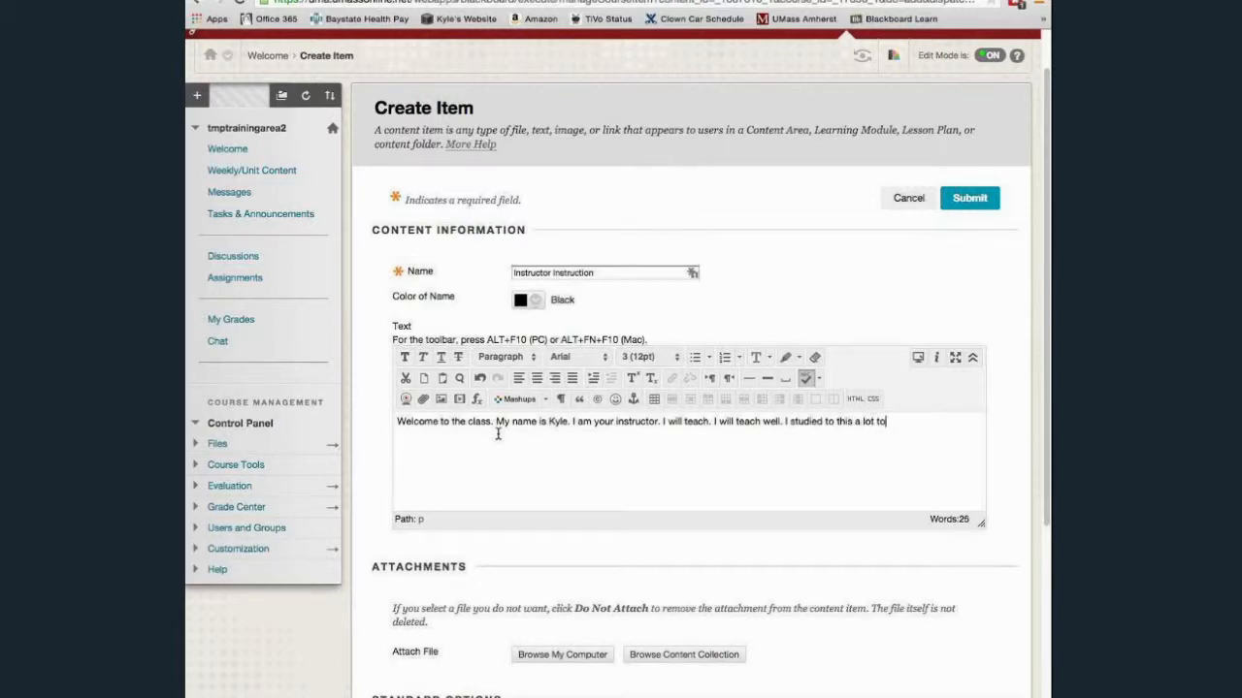
{"action": "key", "text": "BackSpace"}
{"action": "key", "text": "BackSpace"}
{"action": "type", "text": "so I could teach you about it."}
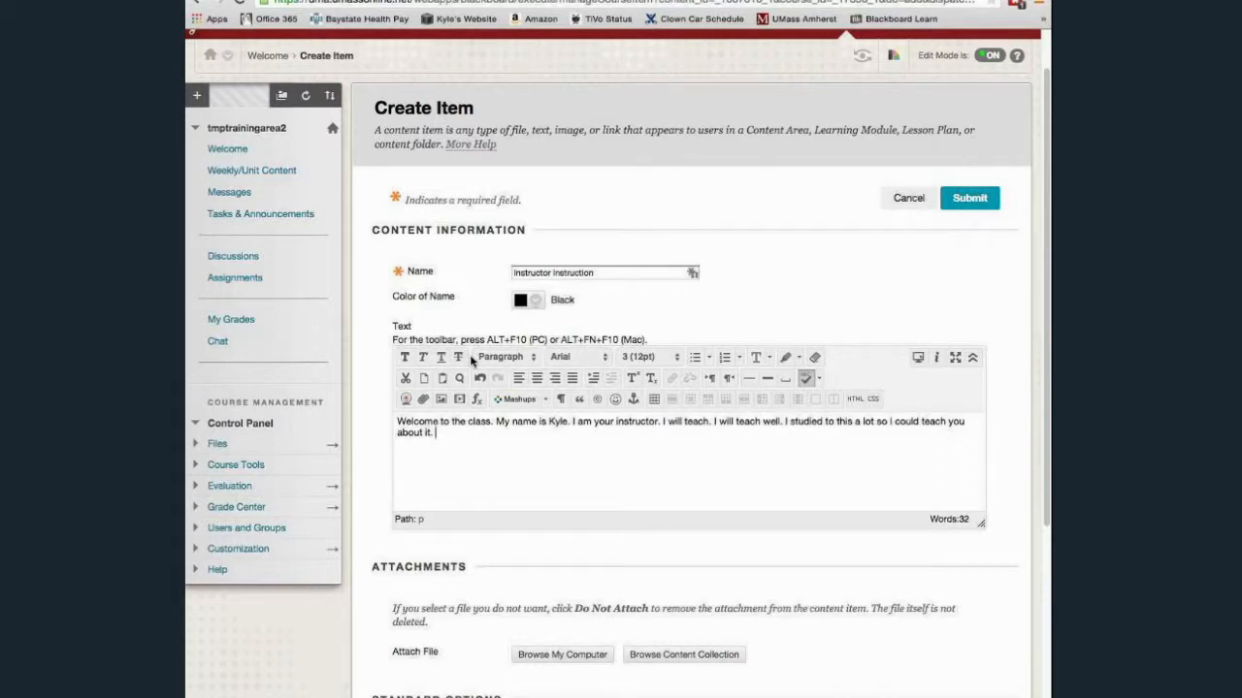
{"action": "double_click", "coordinate": [395, 328]}
{"action": "left_click_drag", "start_coordinate": [396, 327], "coordinate": [671, 342]}
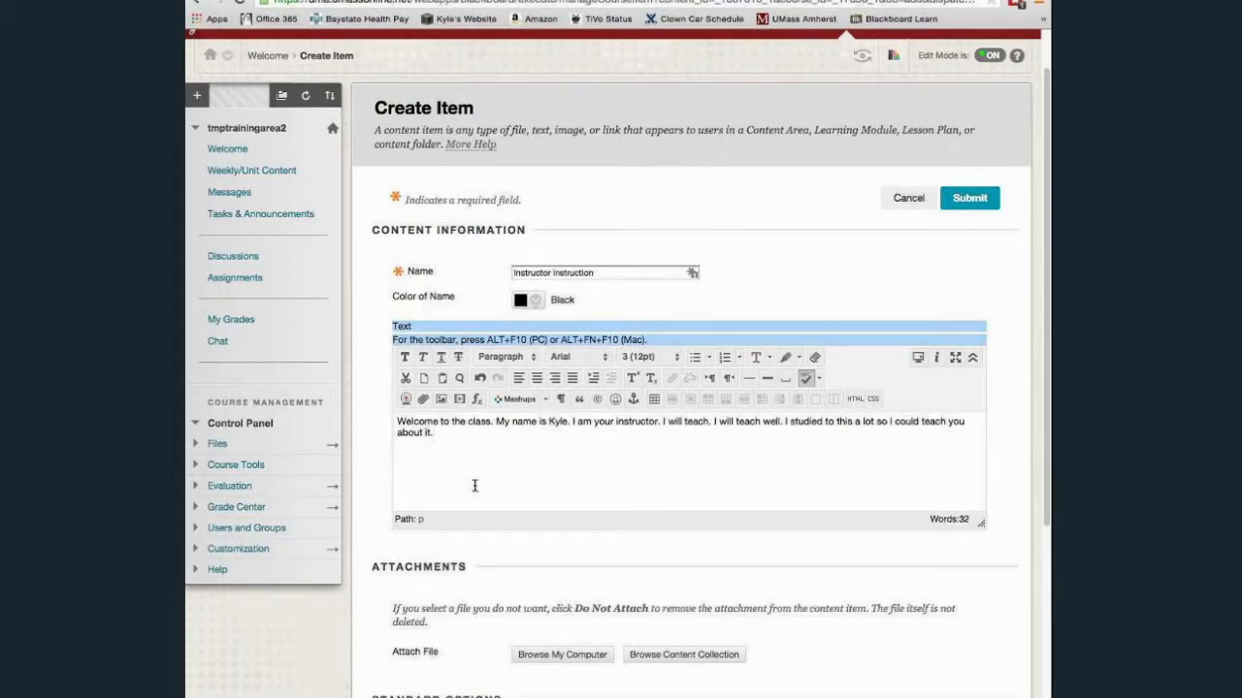
Step: Make "Welcome to the class" bold and put the text after that sentence in a new paragraph
{"action": "left_click", "coordinate": [398, 423]}
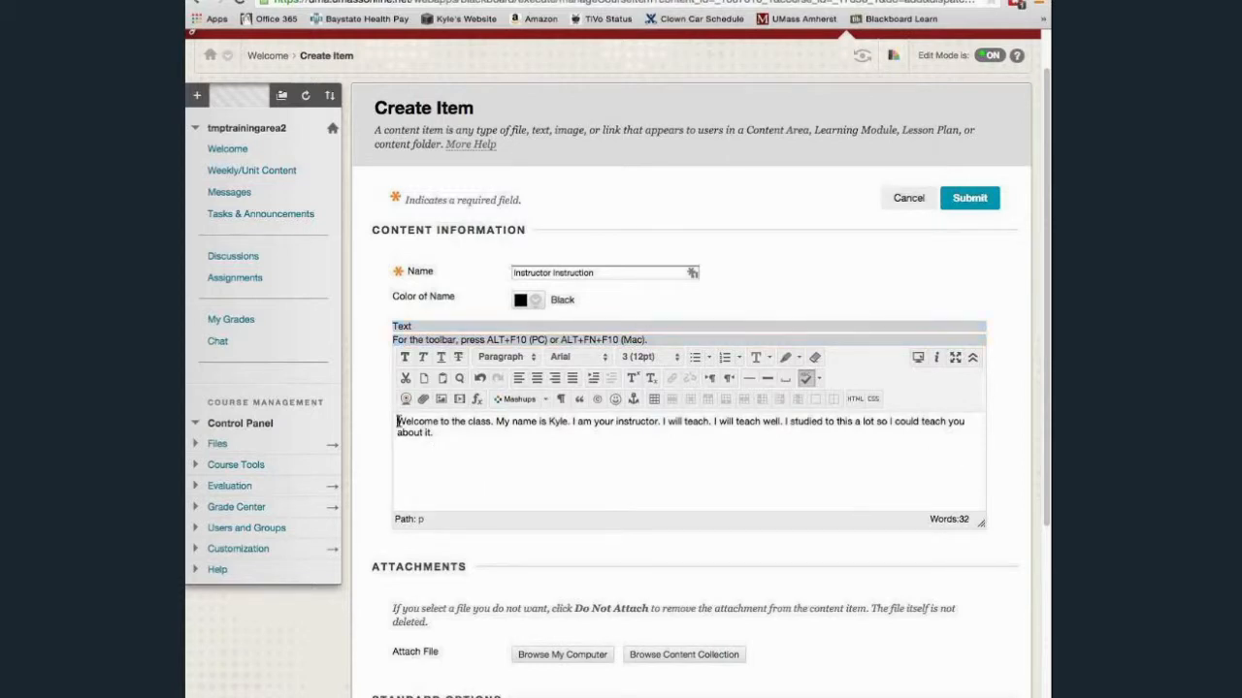
{"action": "left_click_drag", "start_coordinate": [398, 423], "coordinate": [497, 423]}
{"action": "left_click", "coordinate": [403, 358]}
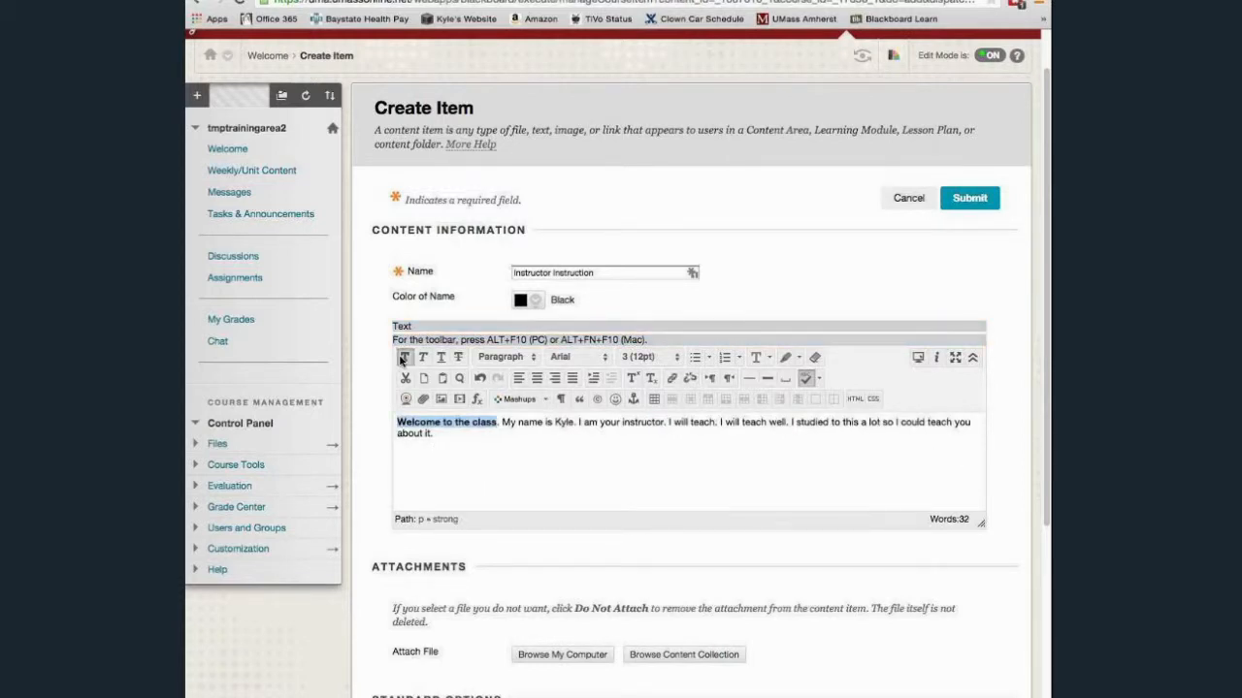
{"action": "left_click", "coordinate": [496, 466]}
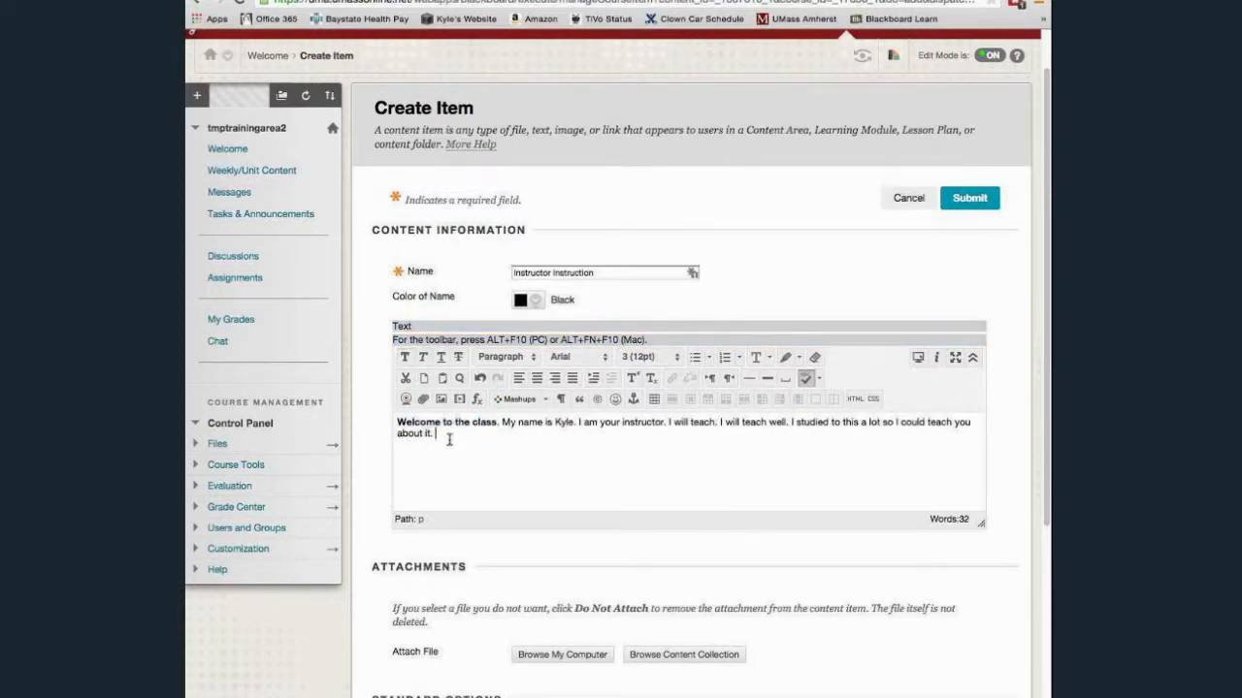
{"action": "left_click", "coordinate": [501, 423]}
{"action": "key", "text": "Return"}
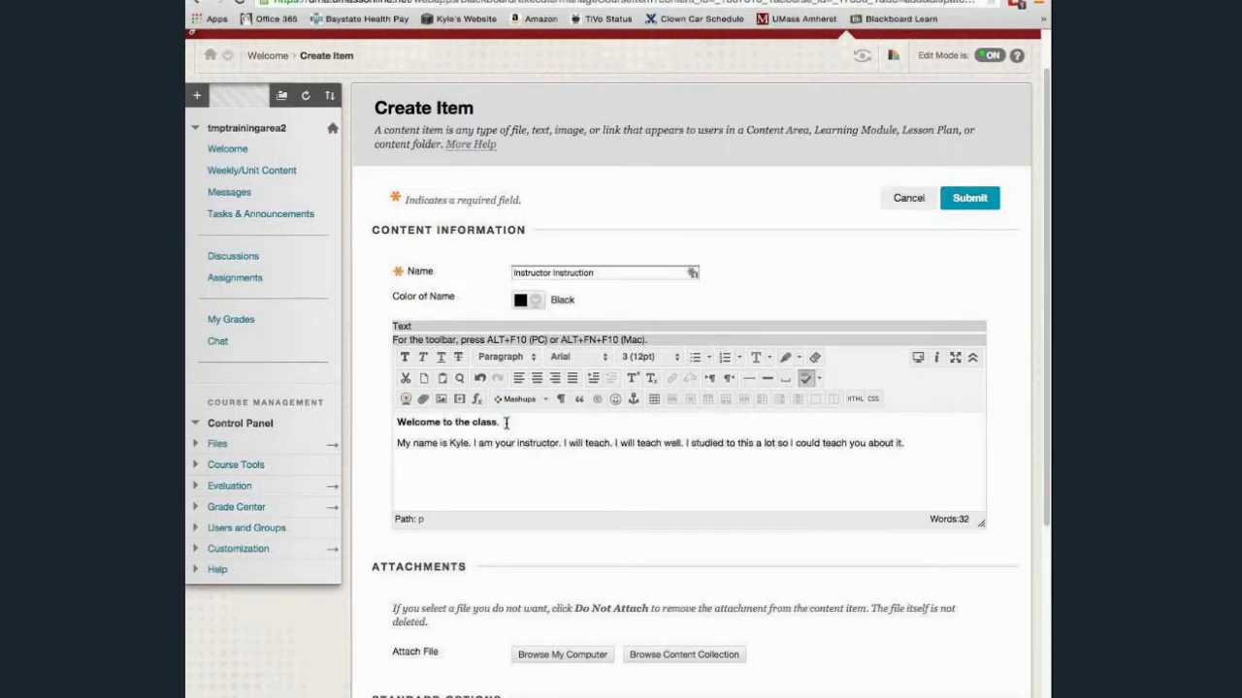
Step: Center the bold welcome line and the instructor paragraph below it
{"action": "left_click_drag", "start_coordinate": [500, 423], "coordinate": [397, 423]}
{"action": "left_click", "coordinate": [536, 378]}
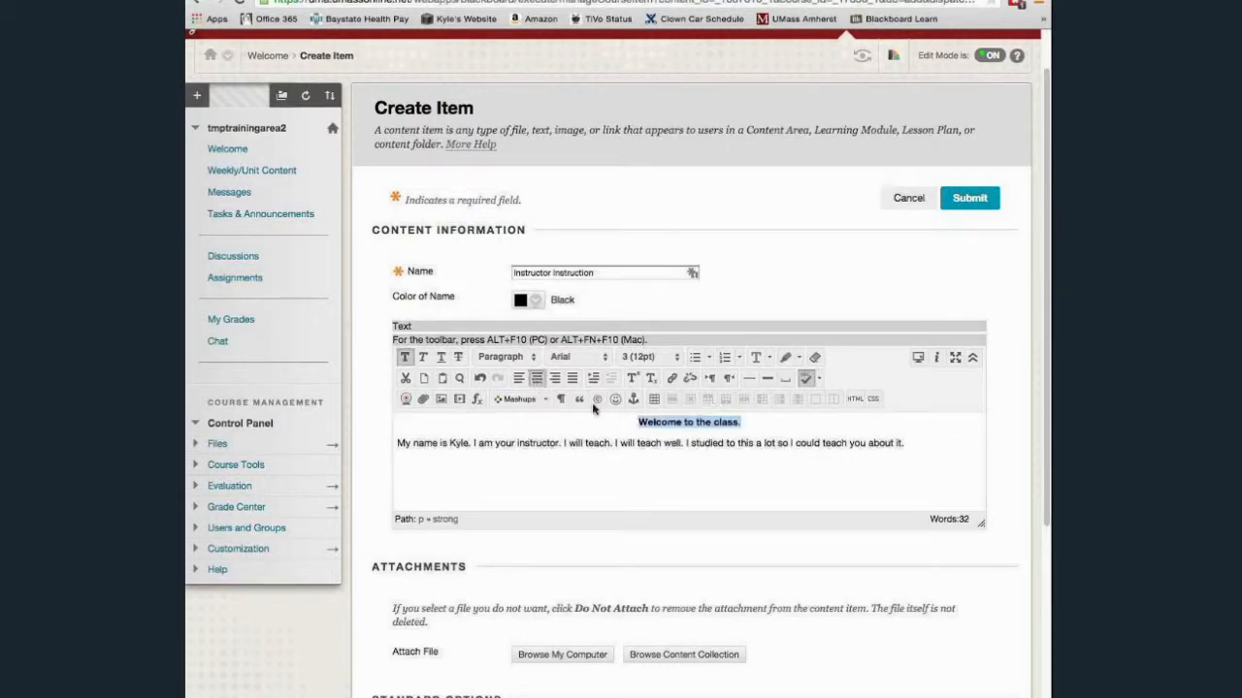
{"action": "left_click", "coordinate": [676, 445]}
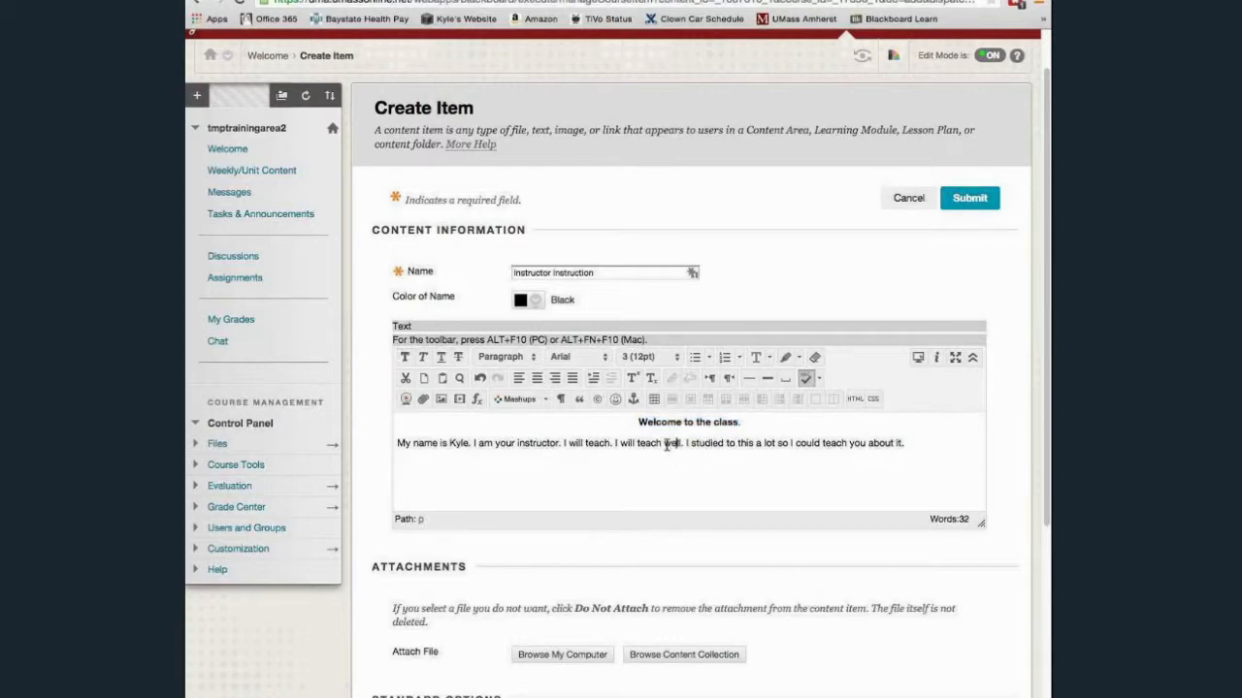
{"action": "left_click", "coordinate": [561, 445]}
{"action": "left_click", "coordinate": [536, 378]}
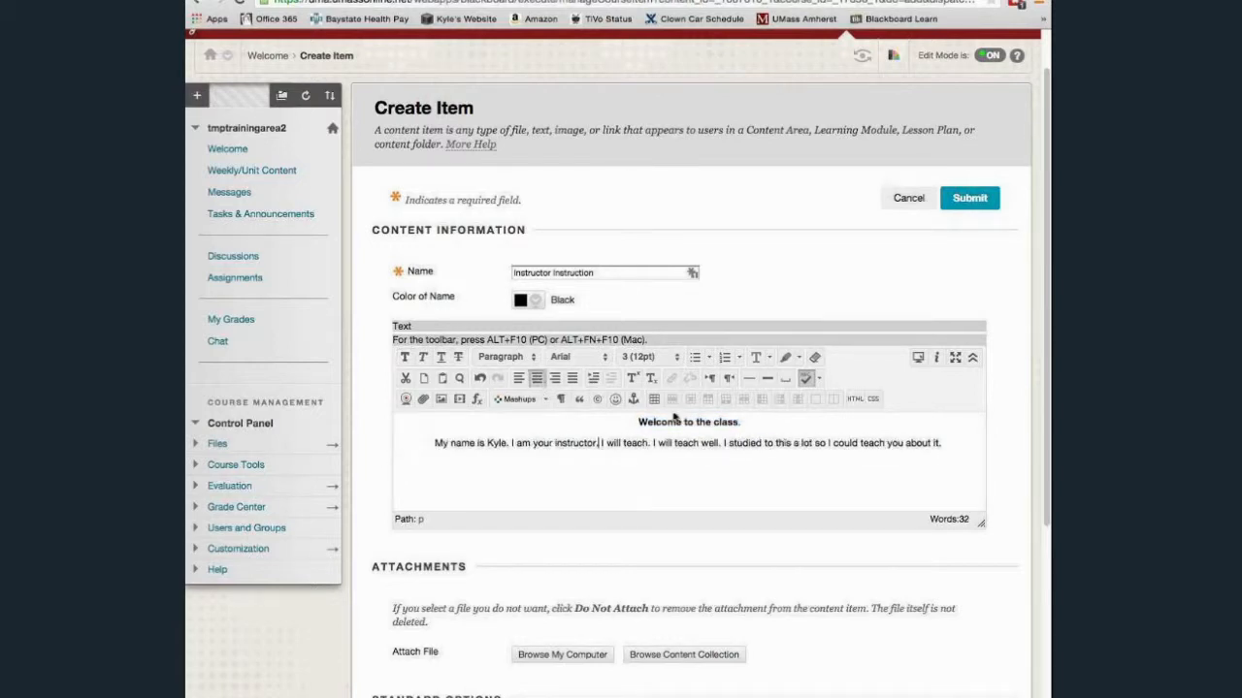
Step: Try adding placeholder lines as separate paragraphs below the instructor text, and remove them again
{"action": "left_click", "coordinate": [956, 464]}
{"action": "key", "text": "Return"}
{"action": "key", "text": "Return"}
{"action": "type", "text": "fd"}
{"action": "key", "text": "Return"}
{"action": "type", "text": "dfd"}
{"action": "key", "text": "BackSpace"}
{"action": "key", "text": "BackSpace"}
{"action": "key", "text": "BackSpace"}
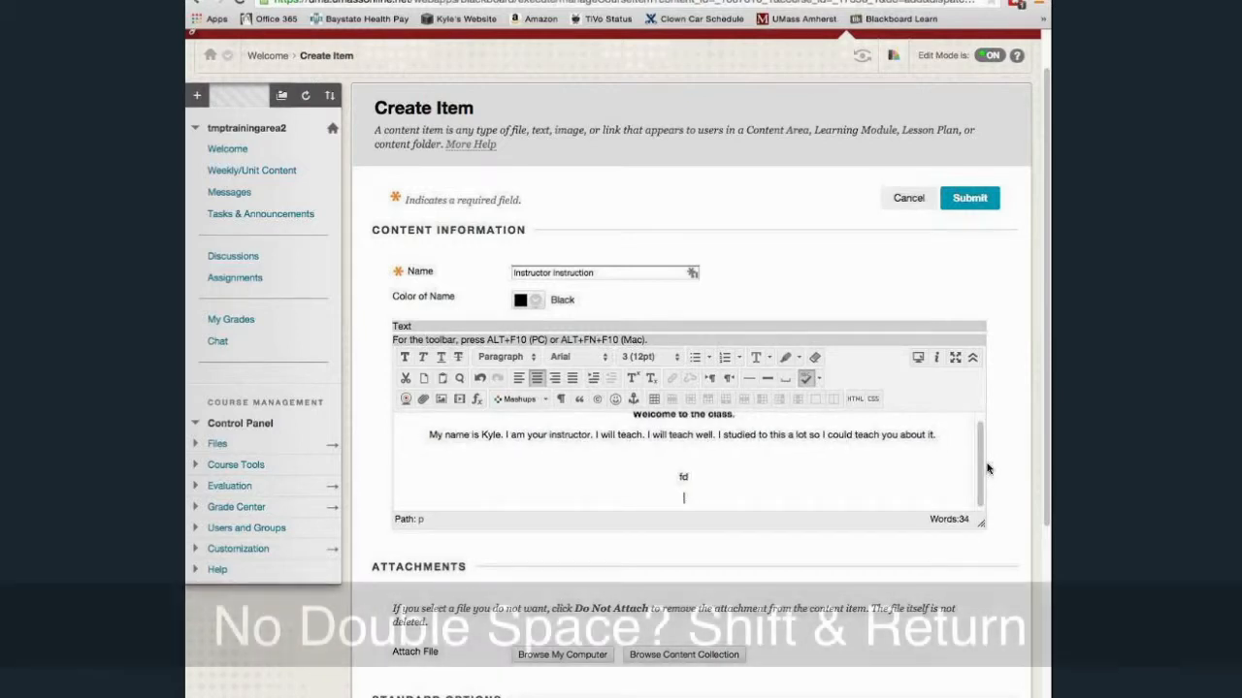
{"action": "key", "text": "BackSpace"}
{"action": "key", "text": "BackSpace"}
{"action": "key", "text": "BackSpace"}
{"action": "key", "text": "BackSpace"}
{"action": "key", "text": "BackSpace"}
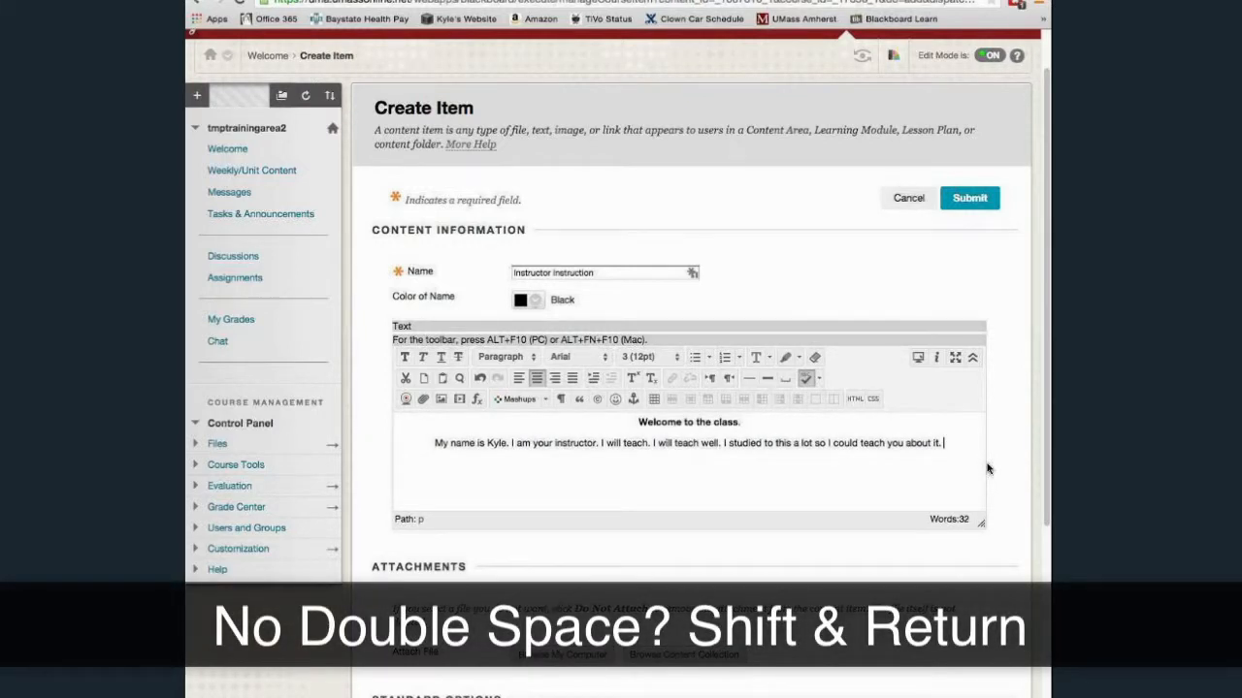
Step: Add the single-spaced lines "ewqrwq" and "shift + return" directly below the instructor paragraph, using line breaks without paragraph spacing
{"action": "type", "text": "ewqrwq"}
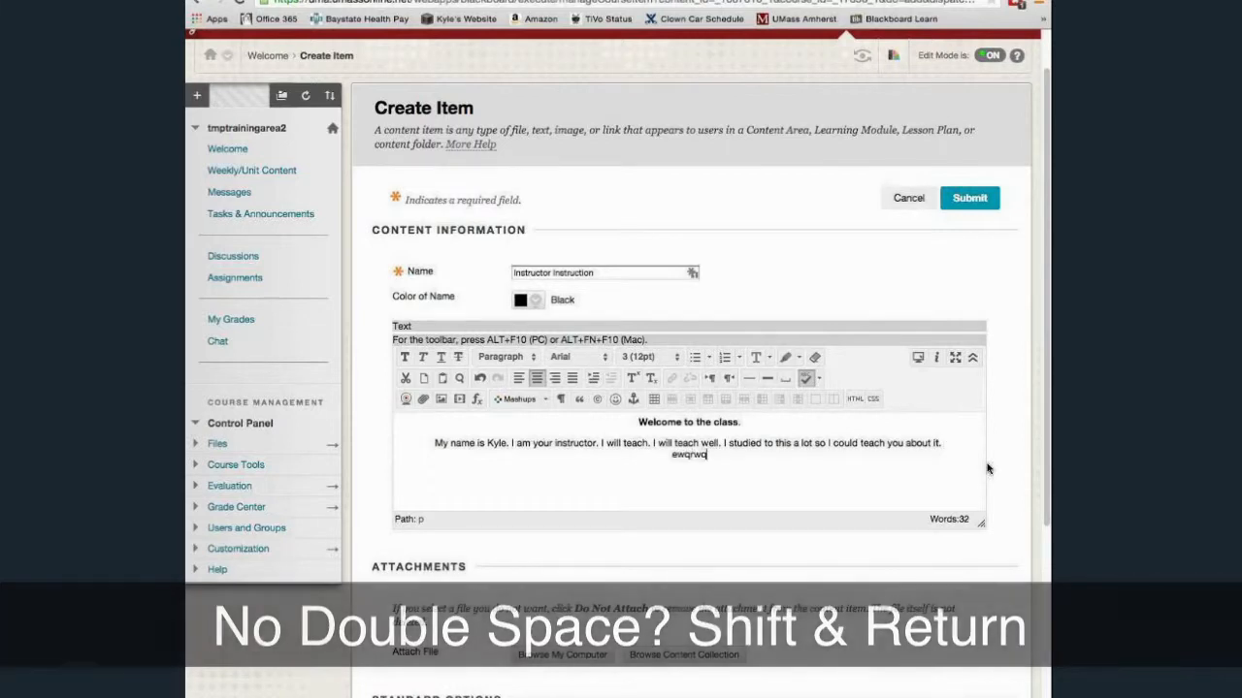
{"action": "key", "text": "Return"}
{"action": "type", "text": "s"}
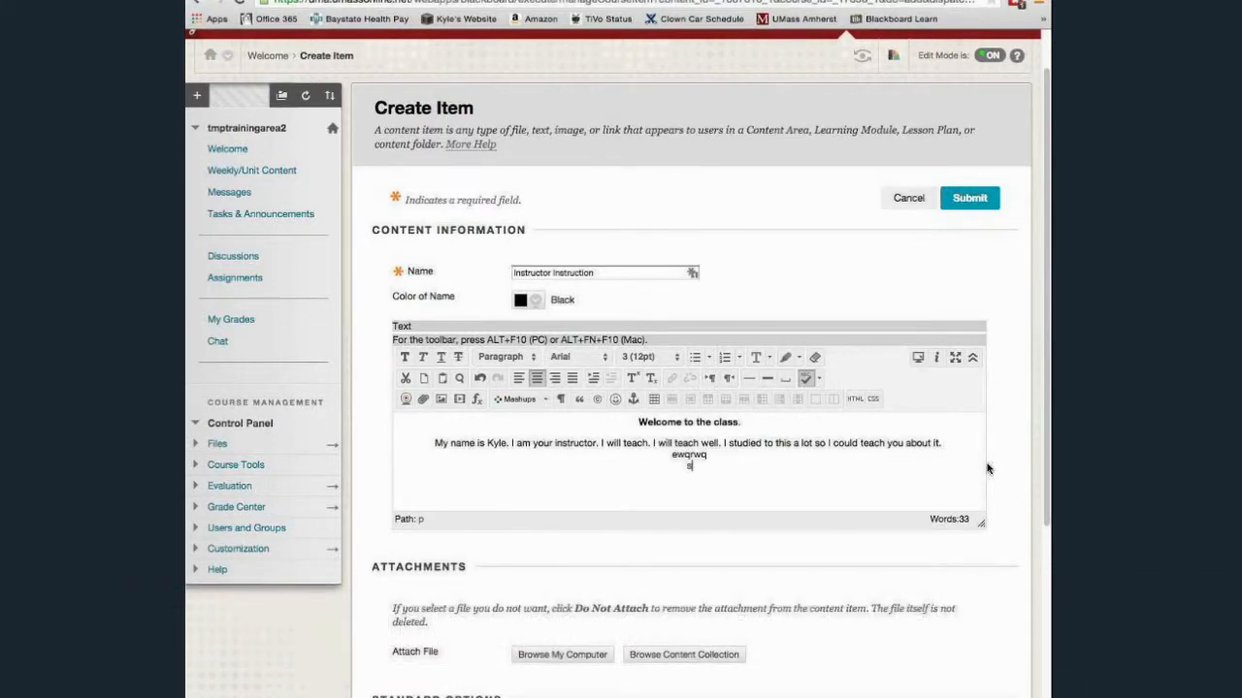
{"action": "type", "text": "hift + return"}
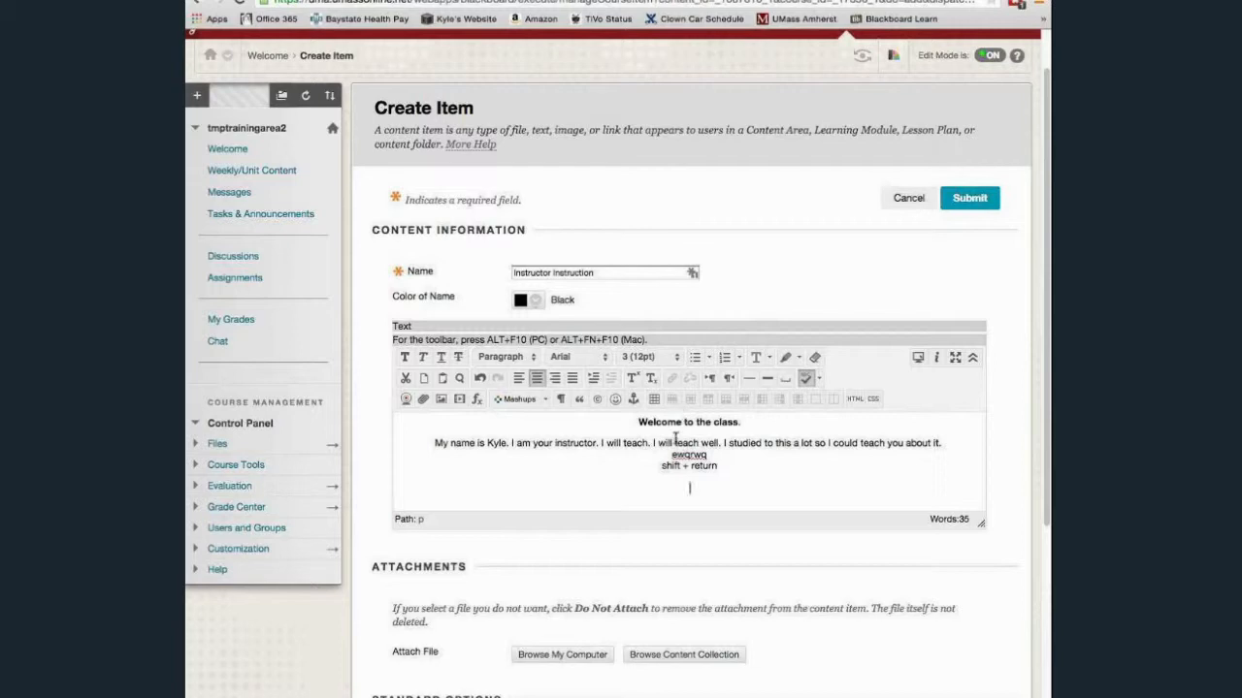
Step: Color the "shift + return" line yellow-green, and change its text color to navy blue
{"action": "left_click_drag", "start_coordinate": [718, 466], "coordinate": [662, 466]}
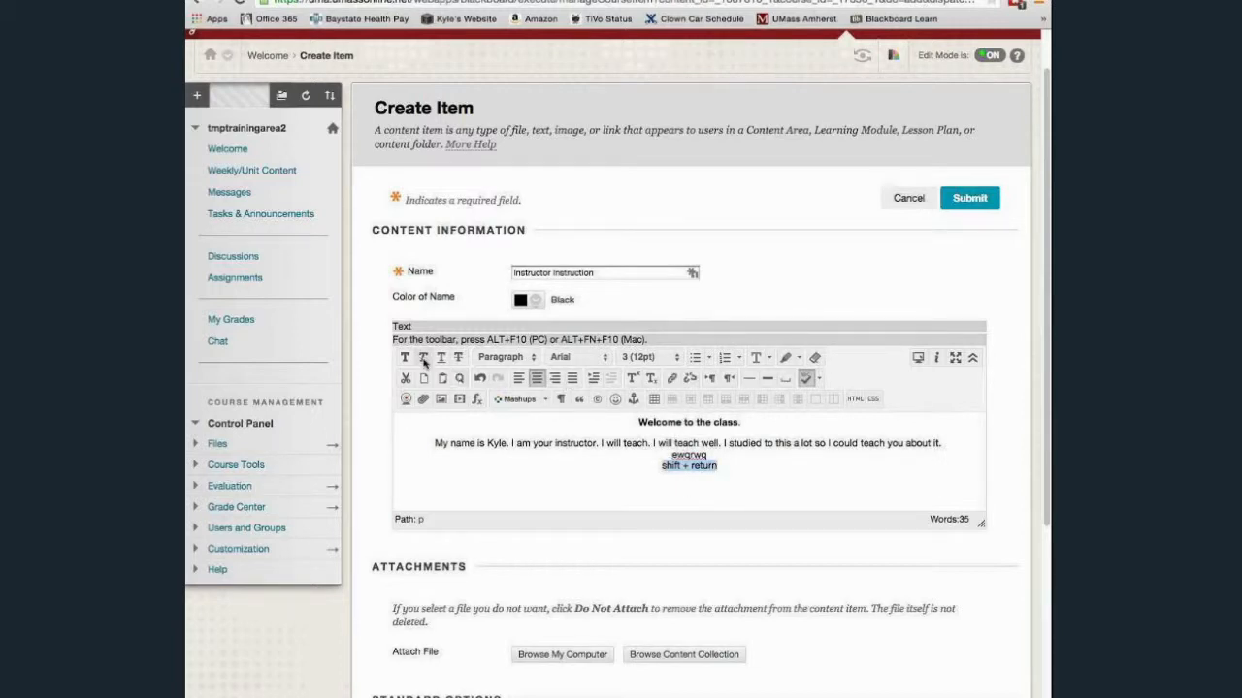
{"action": "left_click", "coordinate": [769, 357]}
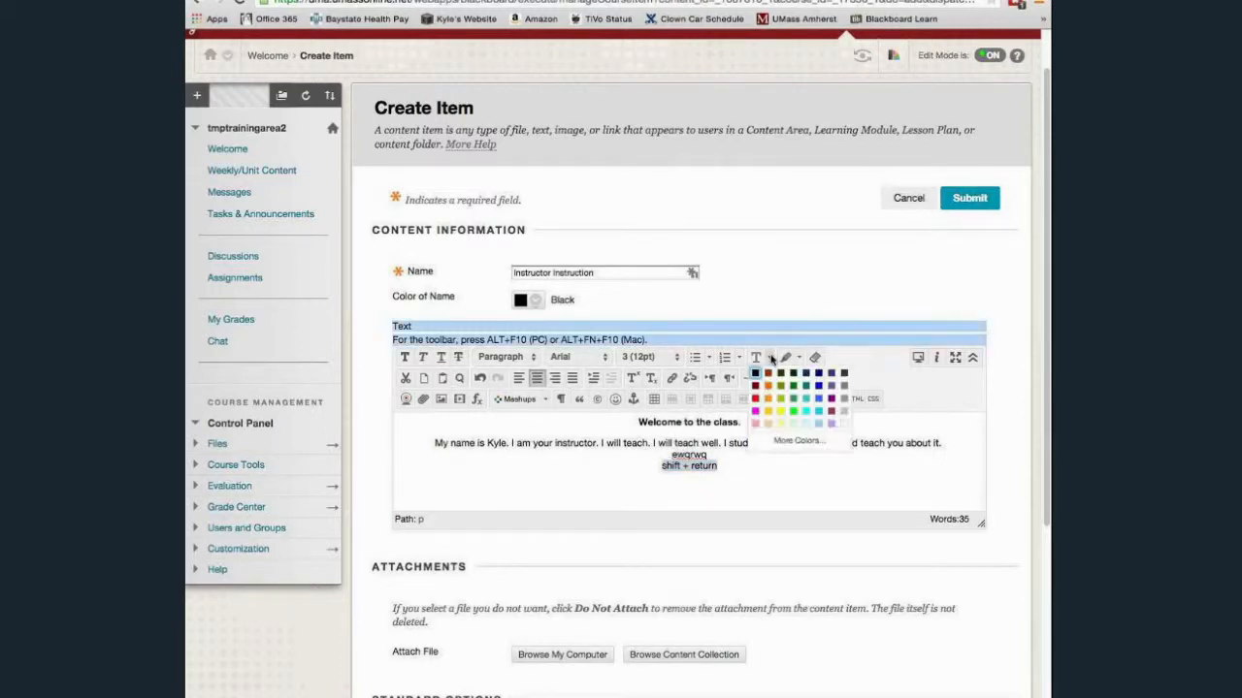
{"action": "left_click", "coordinate": [789, 411]}
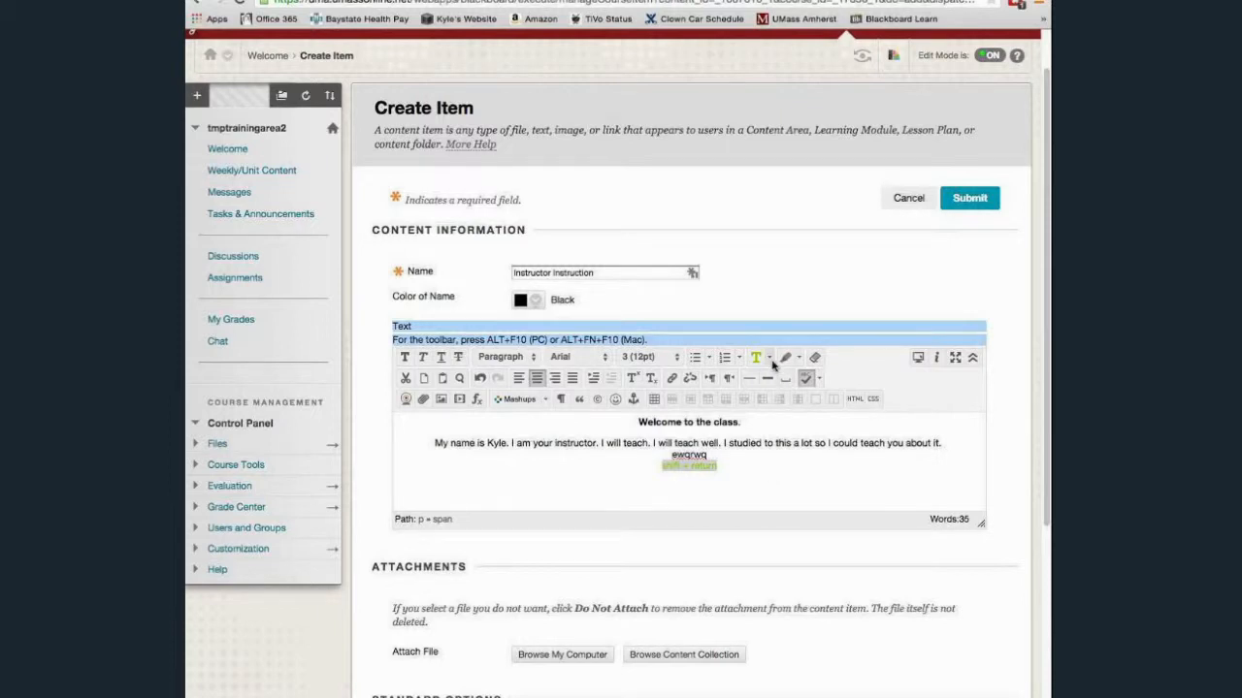
{"action": "left_click", "coordinate": [769, 357]}
{"action": "left_click", "coordinate": [819, 379]}
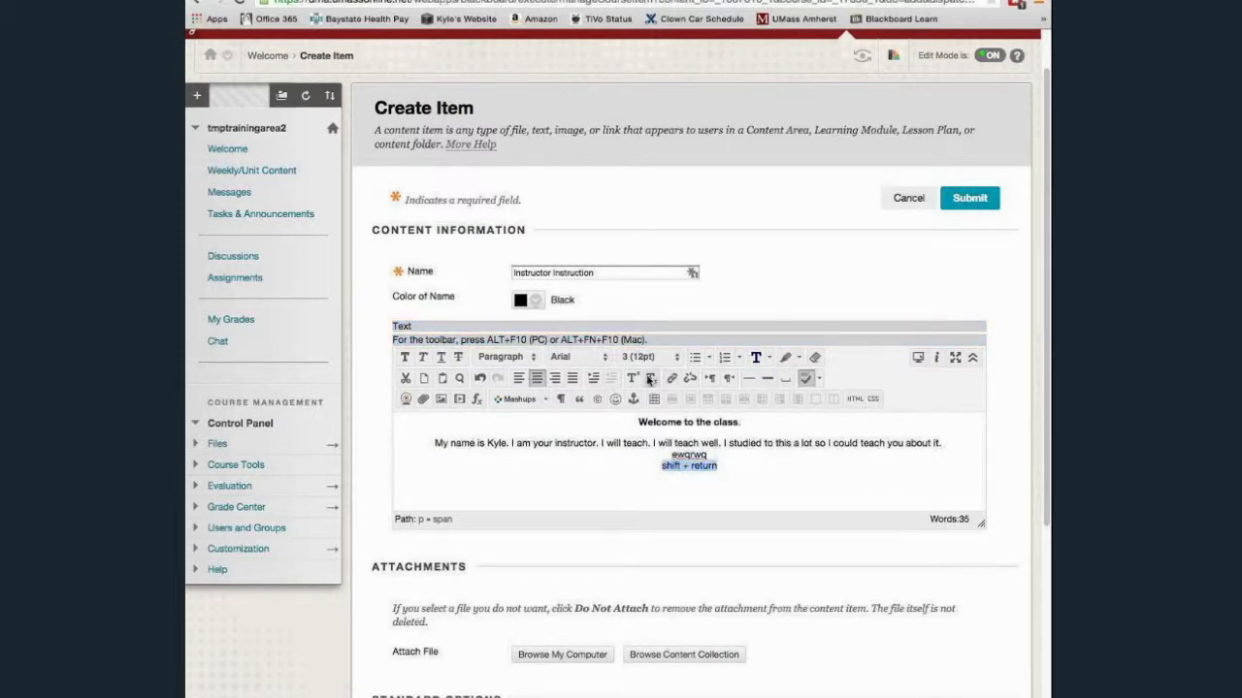
Step: Open the link settings for the "shift + return" text and close them without inserting a link
{"action": "left_click", "coordinate": [671, 378]}
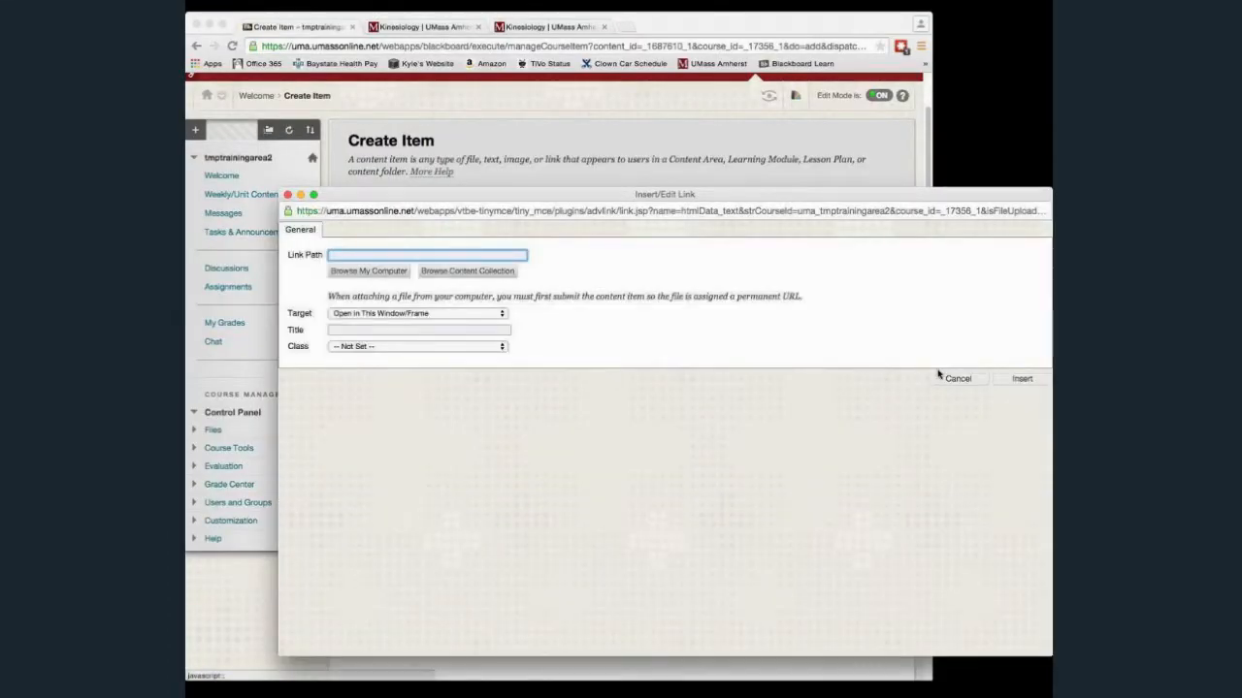
{"action": "left_click", "coordinate": [955, 379]}
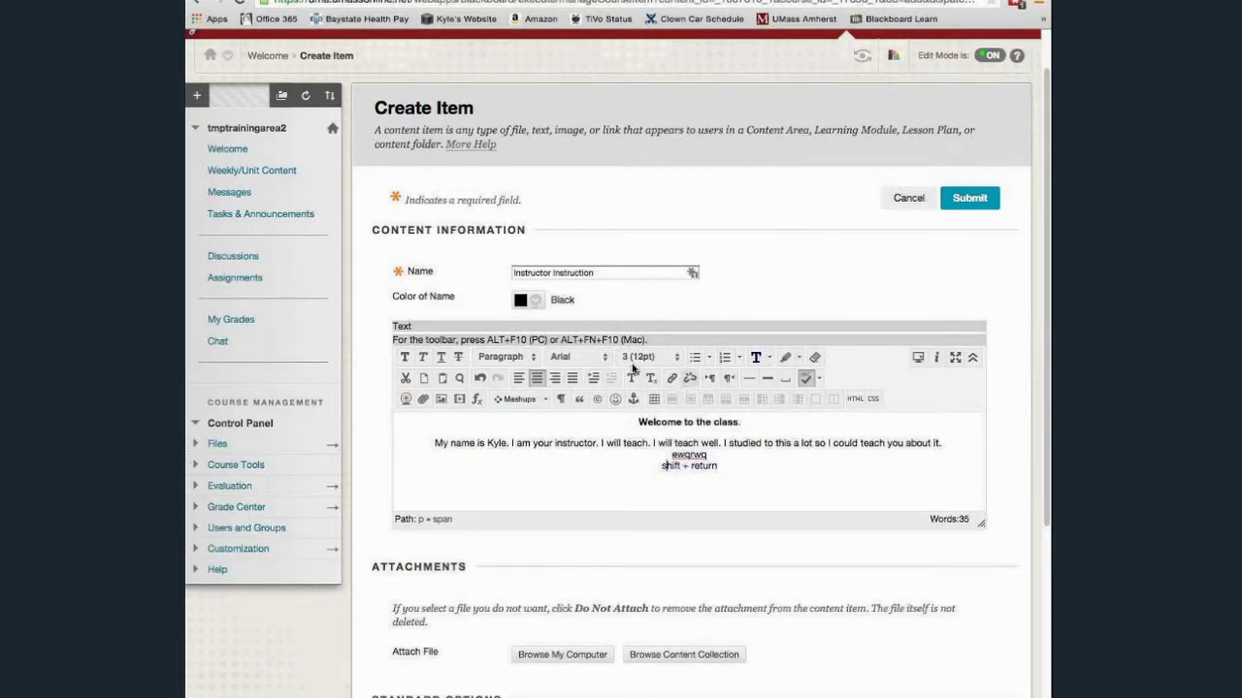
Step: Collapse the text editor's formatting controls to a single row and expand them again to the full set
{"action": "left_click", "coordinate": [972, 361]}
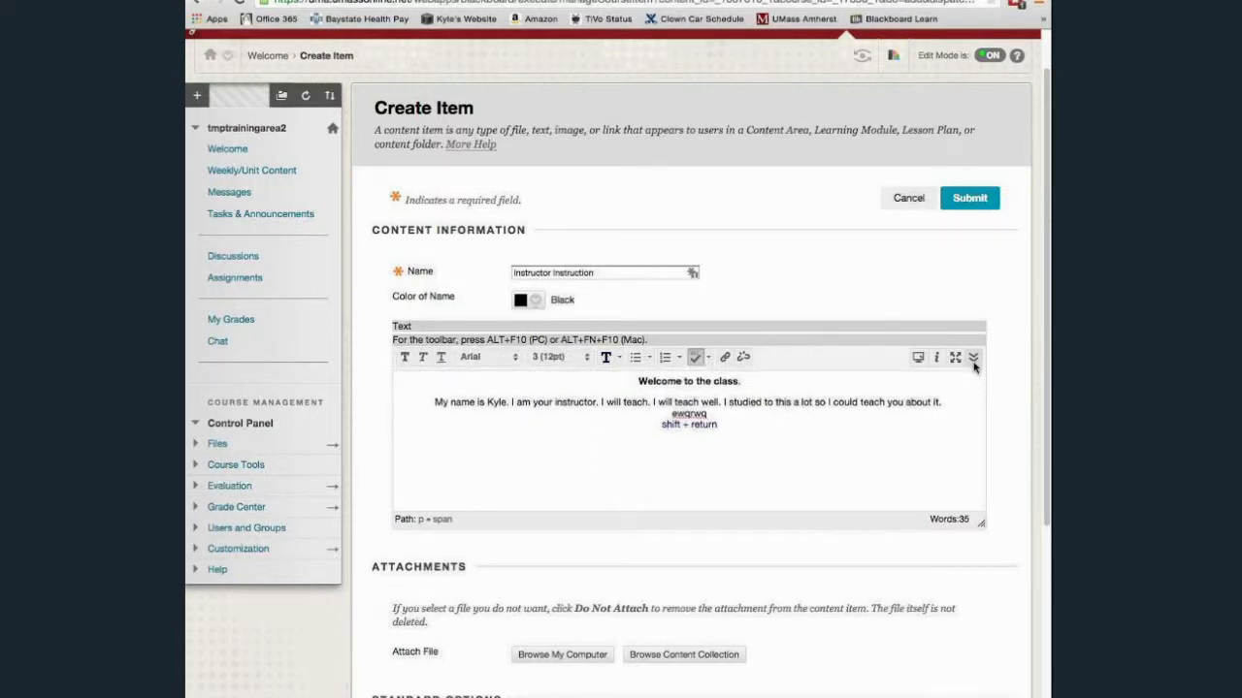
{"action": "left_click", "coordinate": [973, 358]}
{"action": "left_click", "coordinate": [973, 359]}
{"action": "left_click", "coordinate": [973, 359]}
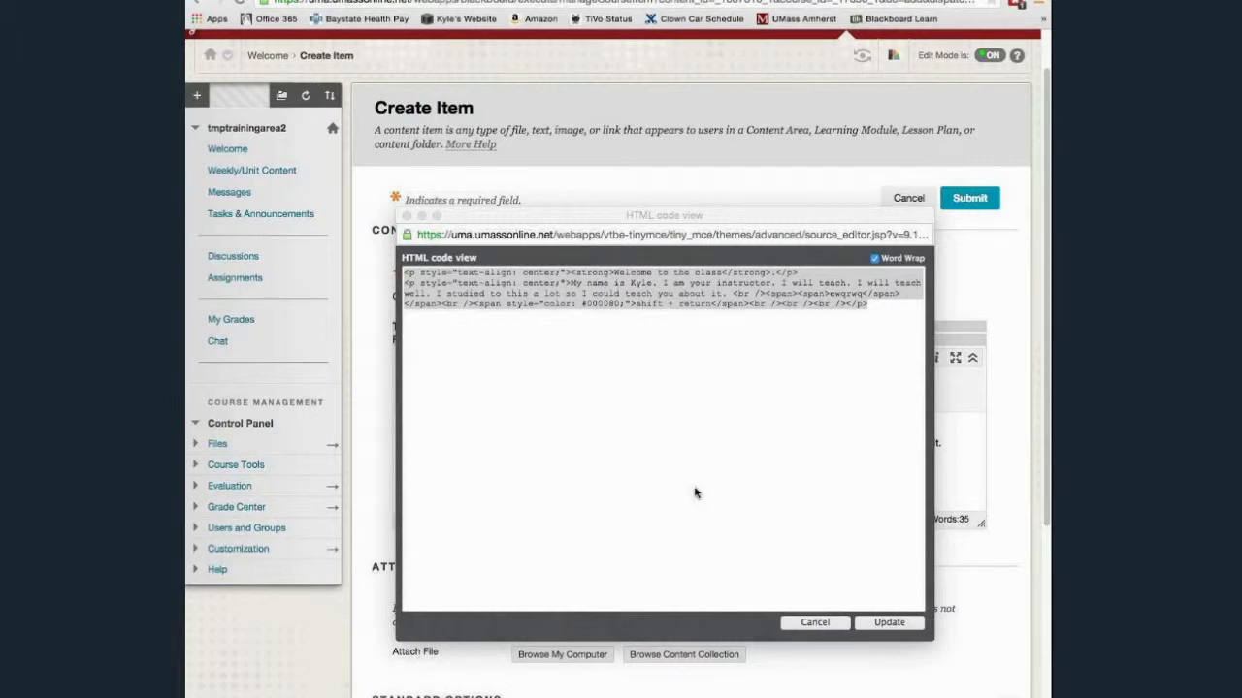
Step: Close the HTML code view without editing the code, and submit the Instructor Instruction item with its default standard options
{"action": "left_click", "coordinate": [824, 623]}
{"action": "left_click", "coordinate": [889, 623]}
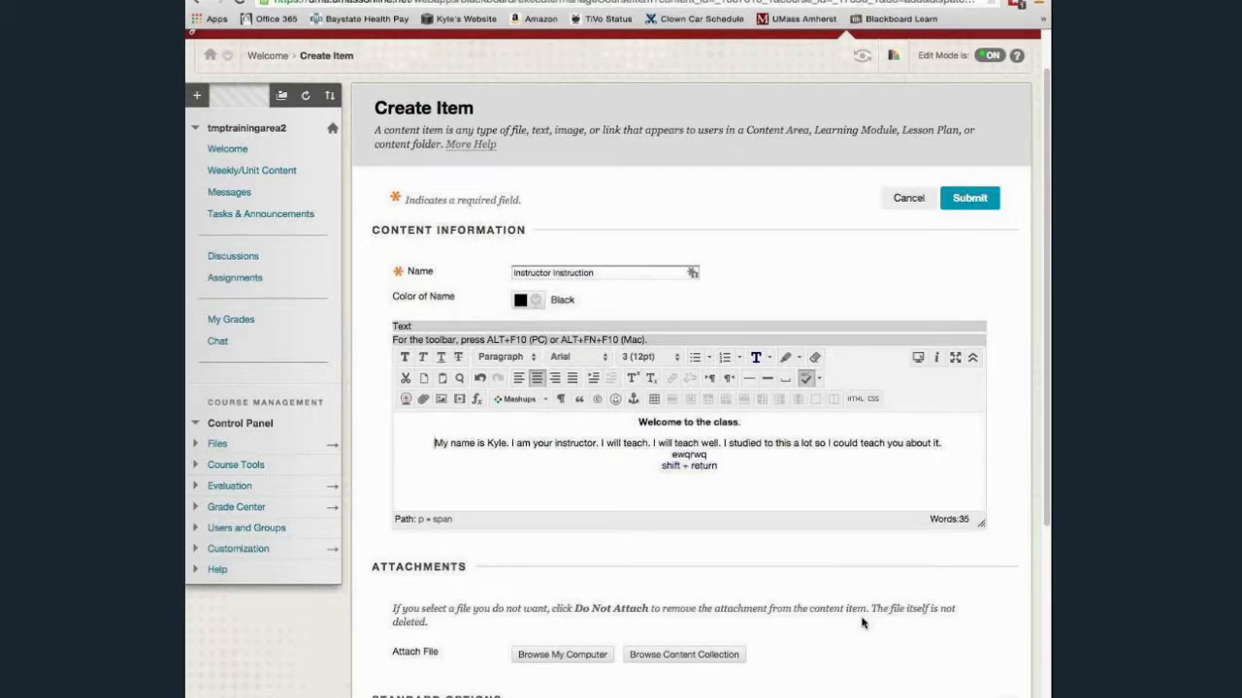
{"action": "scroll", "coordinate": [799, 505], "scroll_direction": "down", "scroll_amount": 1}
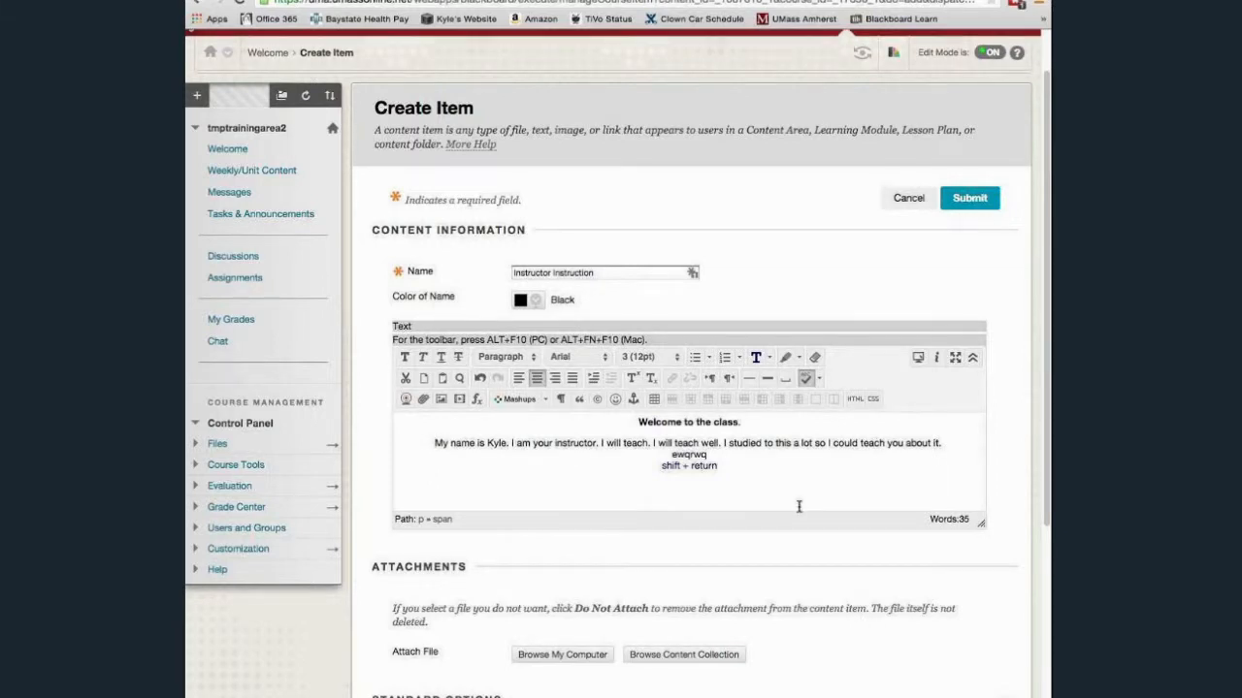
{"action": "scroll", "coordinate": [798, 504], "scroll_direction": "down", "scroll_amount": 5}
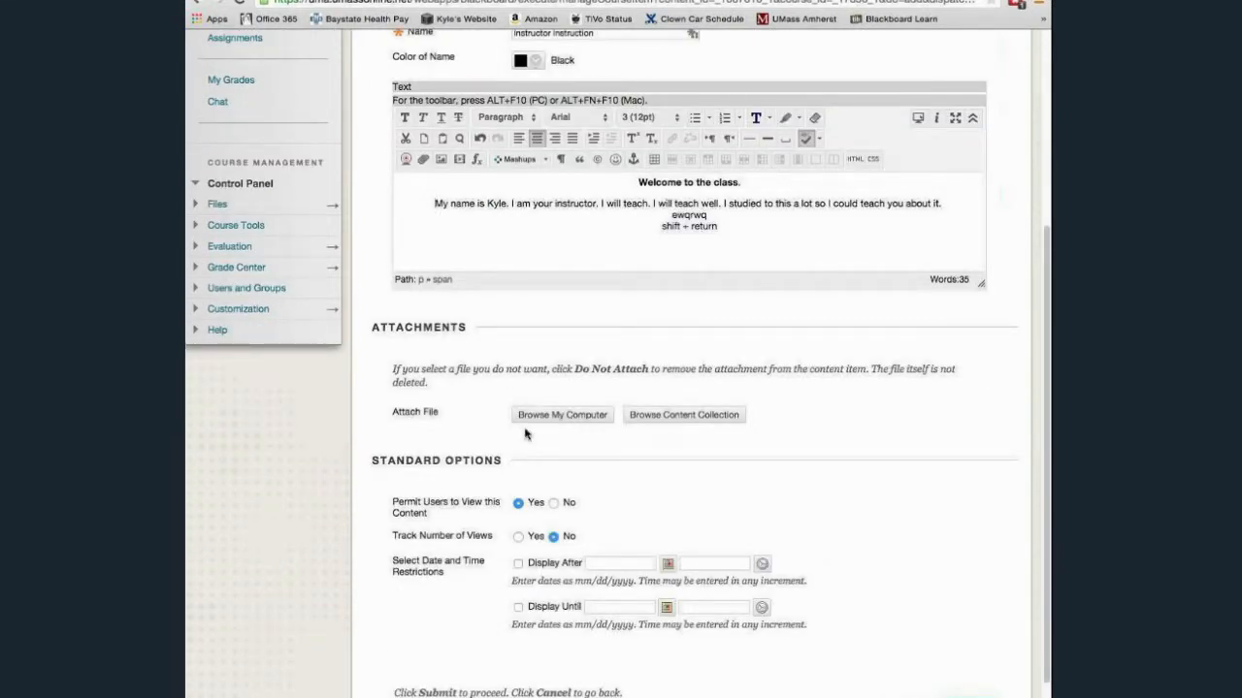
{"action": "scroll", "coordinate": [893, 458], "scroll_direction": "down", "scroll_amount": 1}
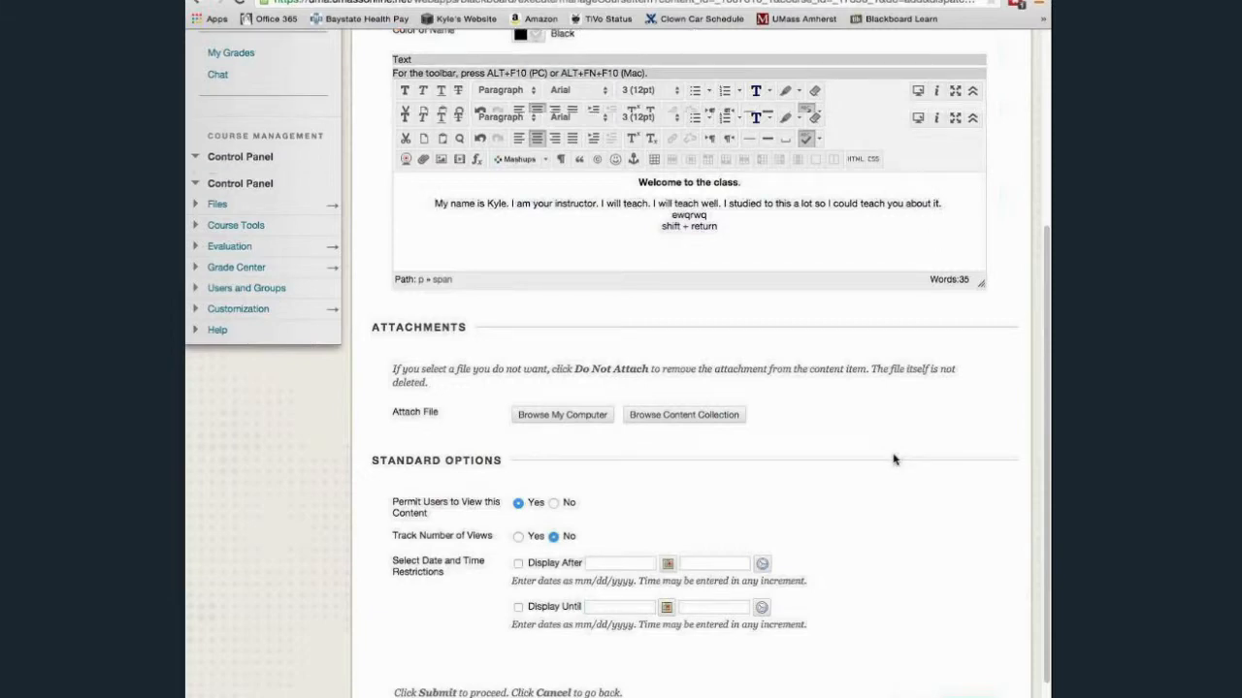
{"action": "scroll", "coordinate": [893, 458], "scroll_direction": "down", "scroll_amount": 1}
{"action": "left_click_drag", "start_coordinate": [369, 385], "coordinate": [502, 385]}
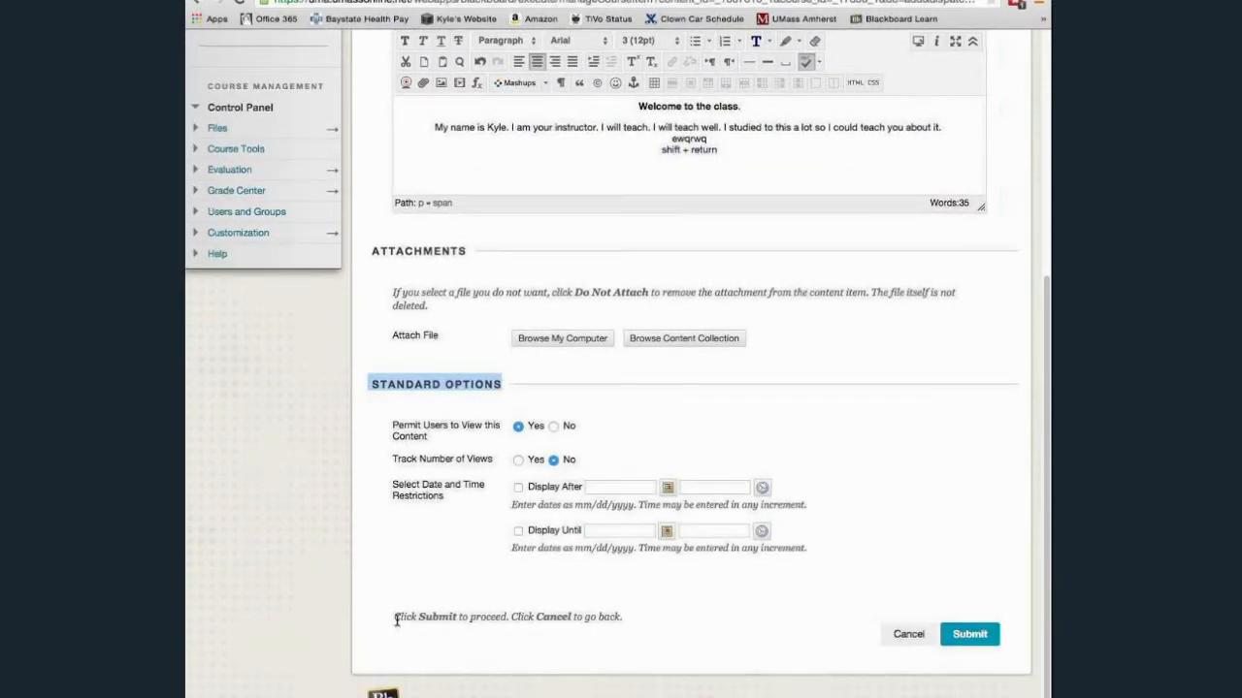
{"action": "left_click_drag", "start_coordinate": [394, 617], "coordinate": [651, 615]}
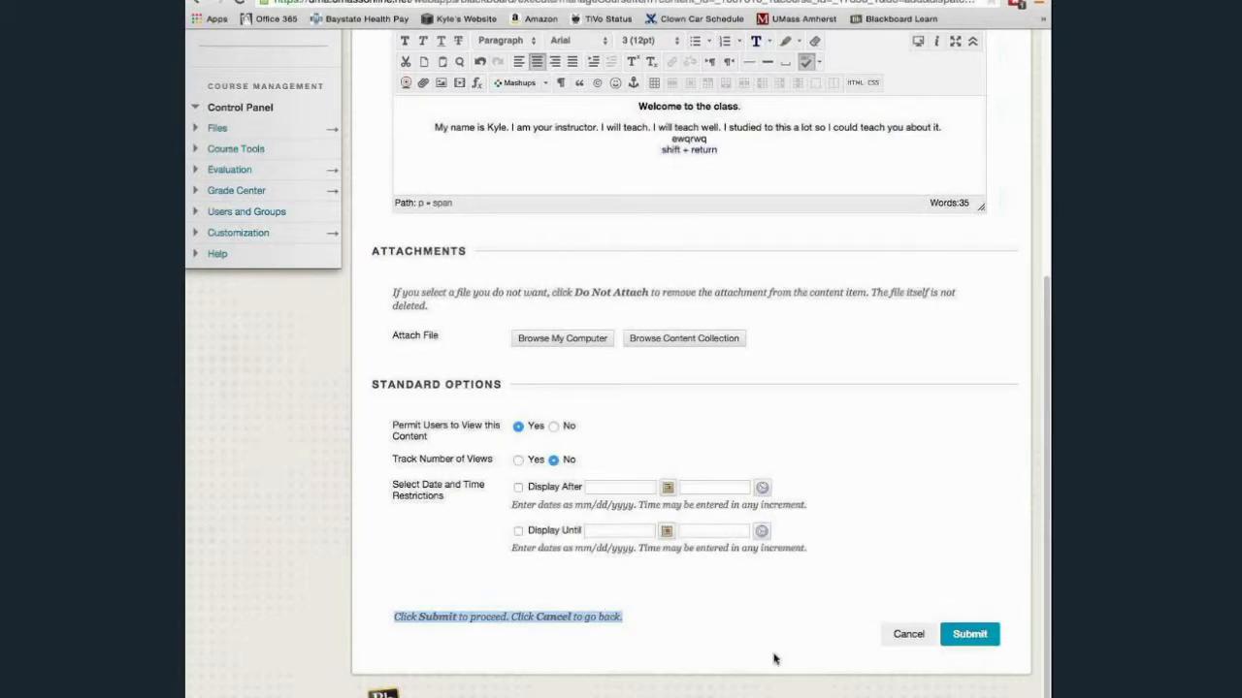
{"action": "left_click", "coordinate": [971, 635]}
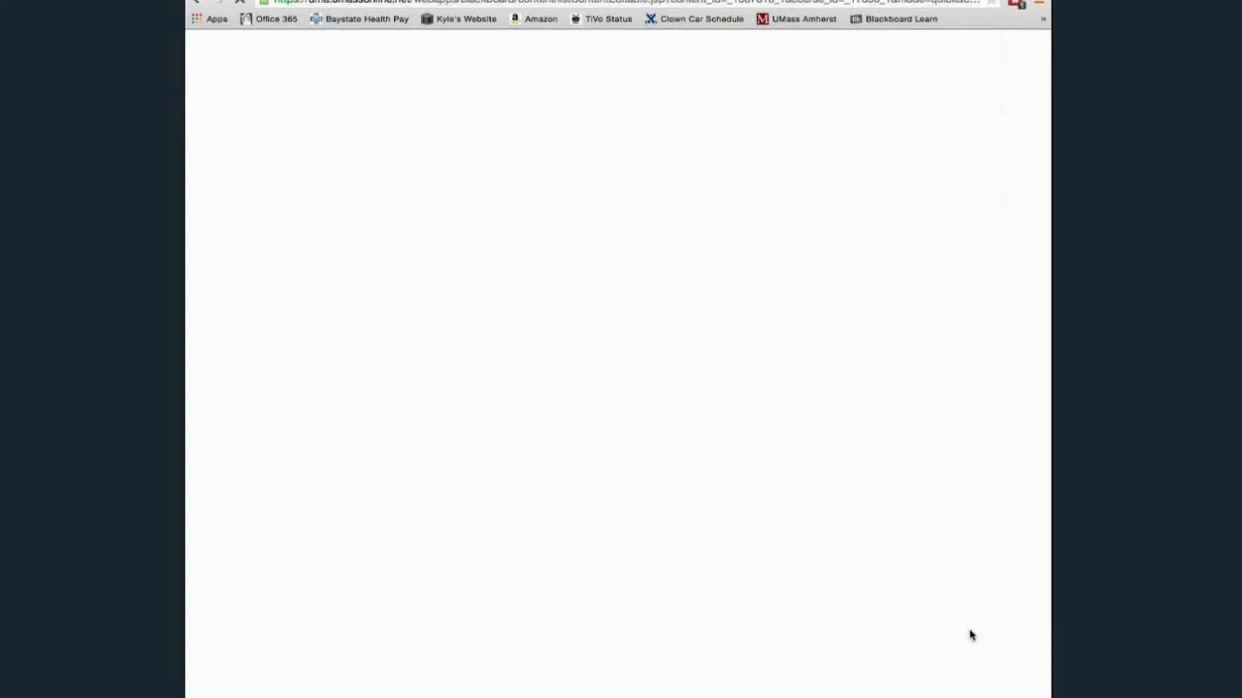
Step: Move the Instructor Instruction item above Sample Syllabus on the Welcome page
{"action": "scroll", "coordinate": [778, 640], "scroll_direction": "down", "scroll_amount": 1}
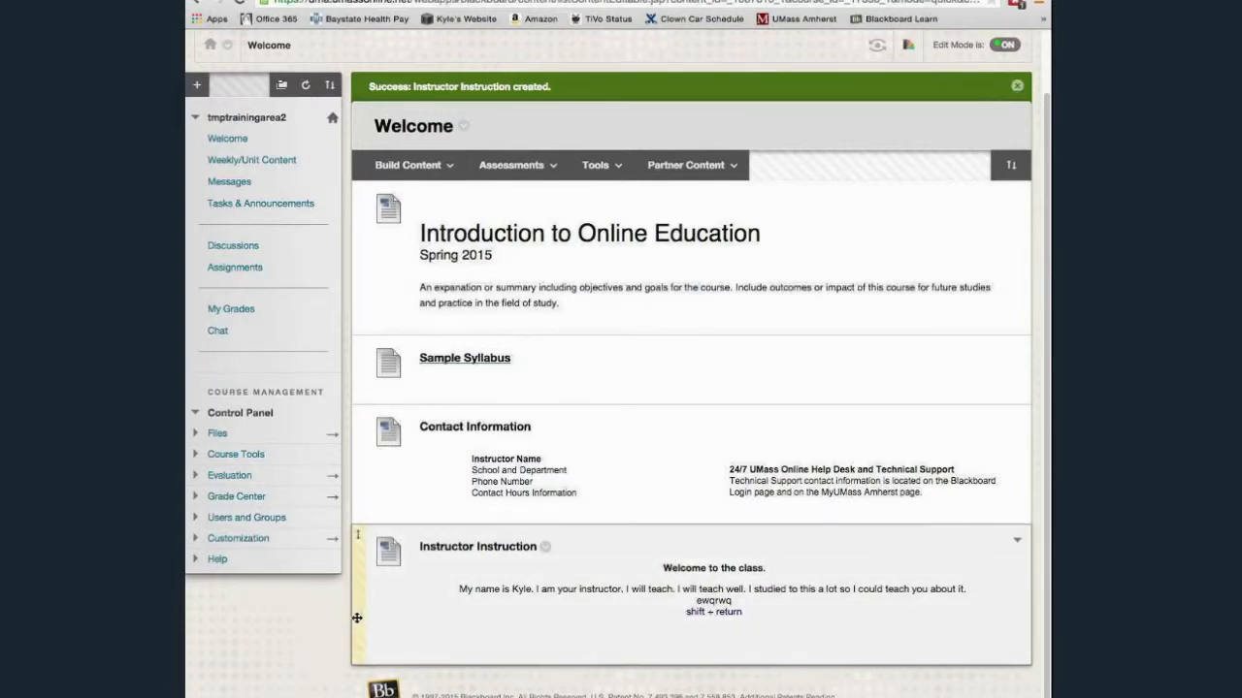
{"action": "left_click_drag", "start_coordinate": [355, 620], "coordinate": [355, 388]}
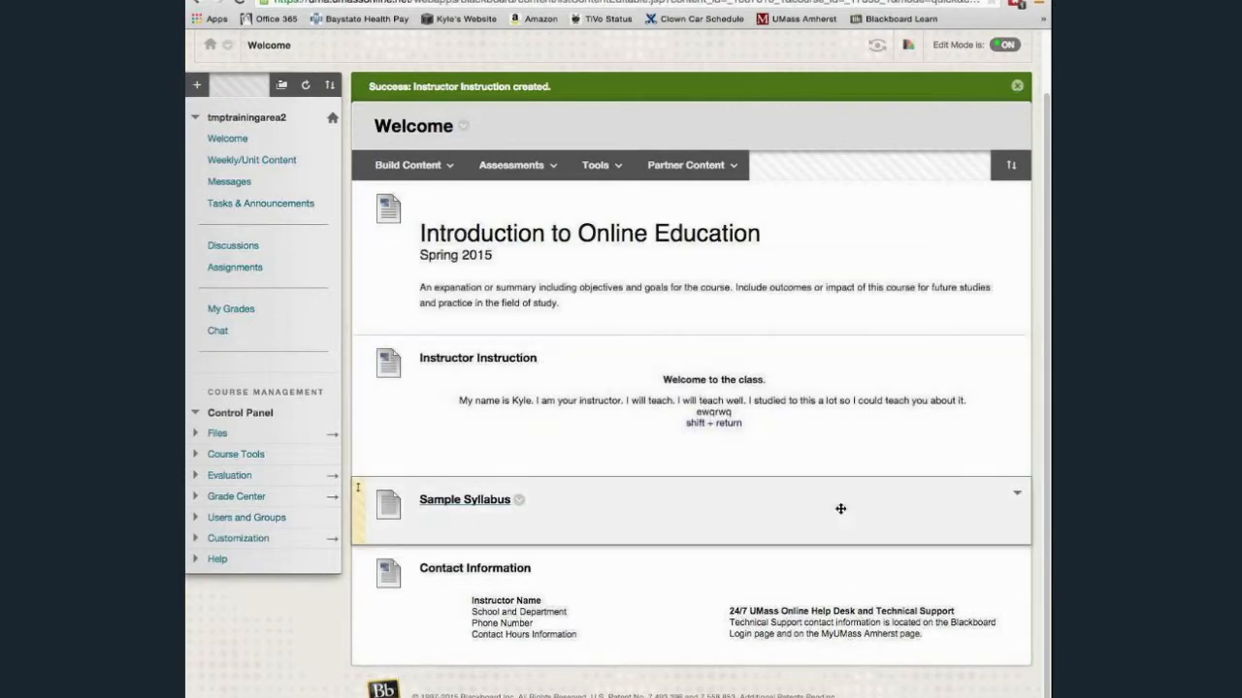
Step: View the Sample Syllabus document in student preview, and exit the preview with the option to delete the preview user and all data
{"action": "left_click", "coordinate": [877, 44]}
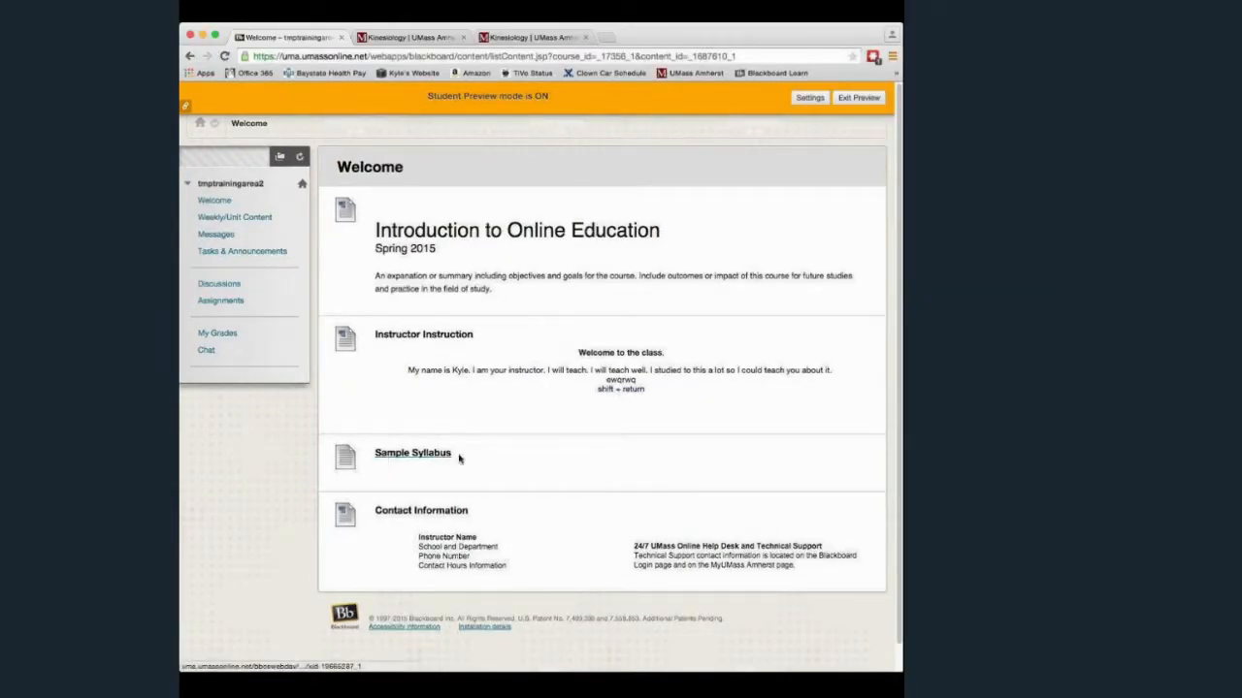
{"action": "left_click", "coordinate": [394, 456]}
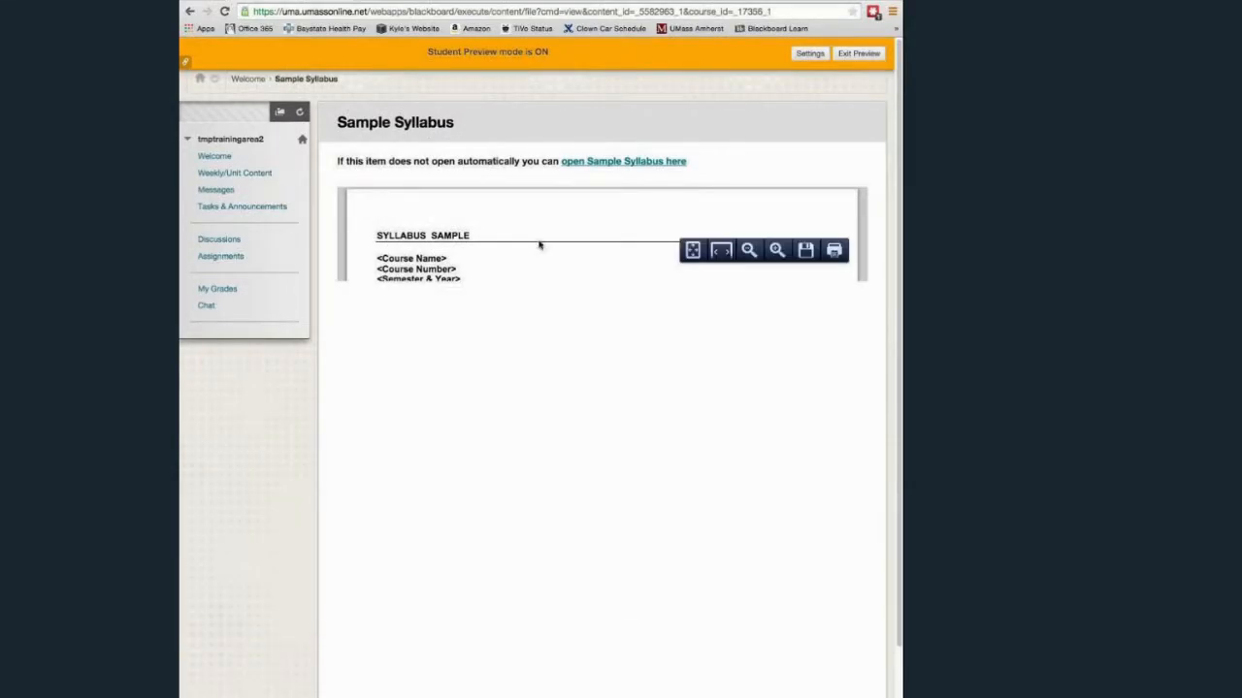
{"action": "scroll", "coordinate": [563, 244], "scroll_direction": "down", "scroll_amount": 10}
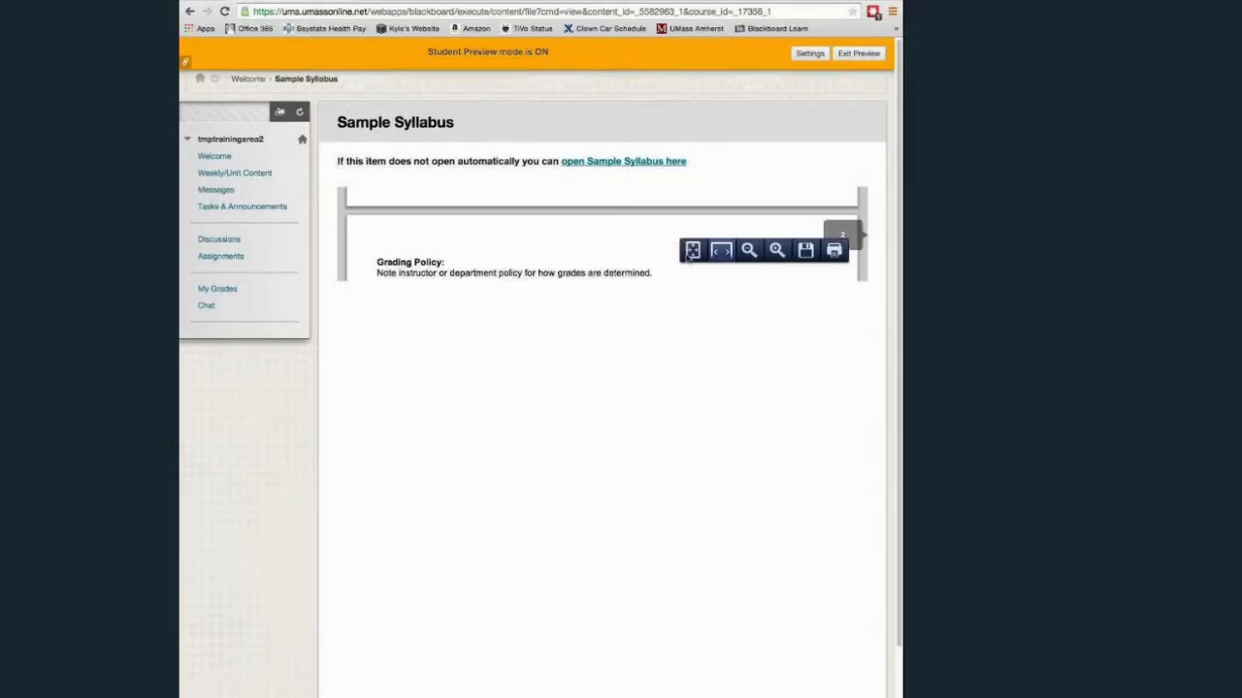
{"action": "scroll", "coordinate": [679, 255], "scroll_direction": "down", "scroll_amount": 3}
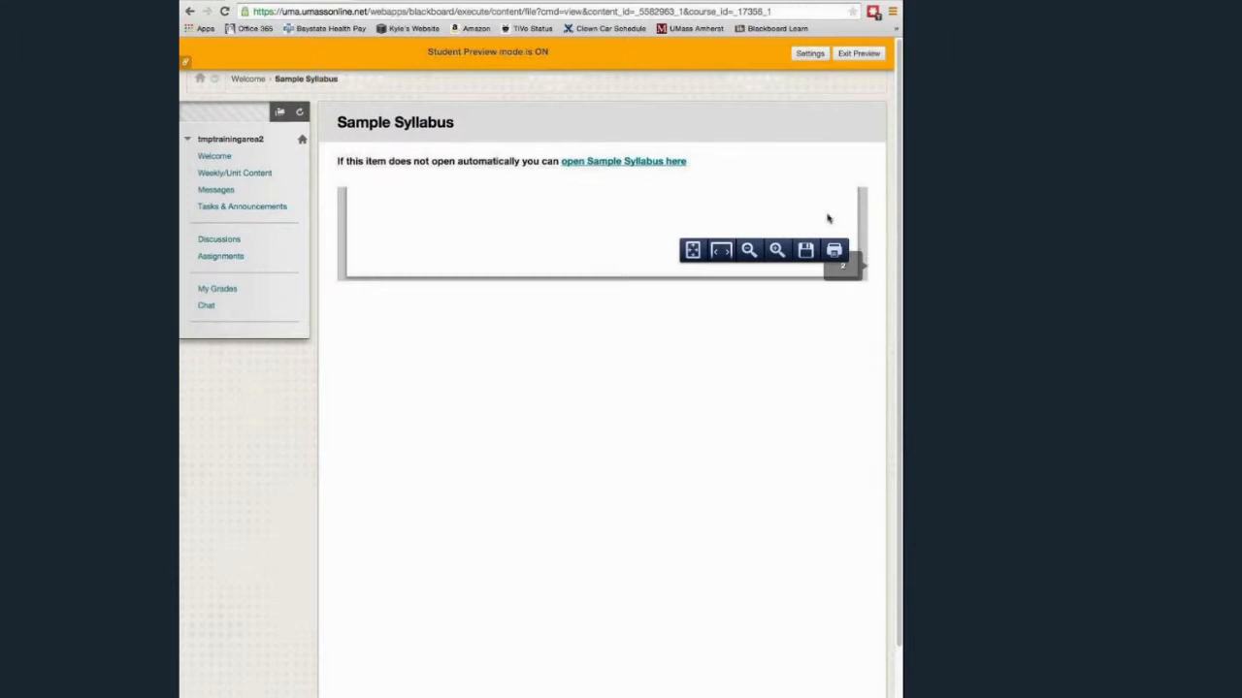
{"action": "left_click", "coordinate": [776, 251]}
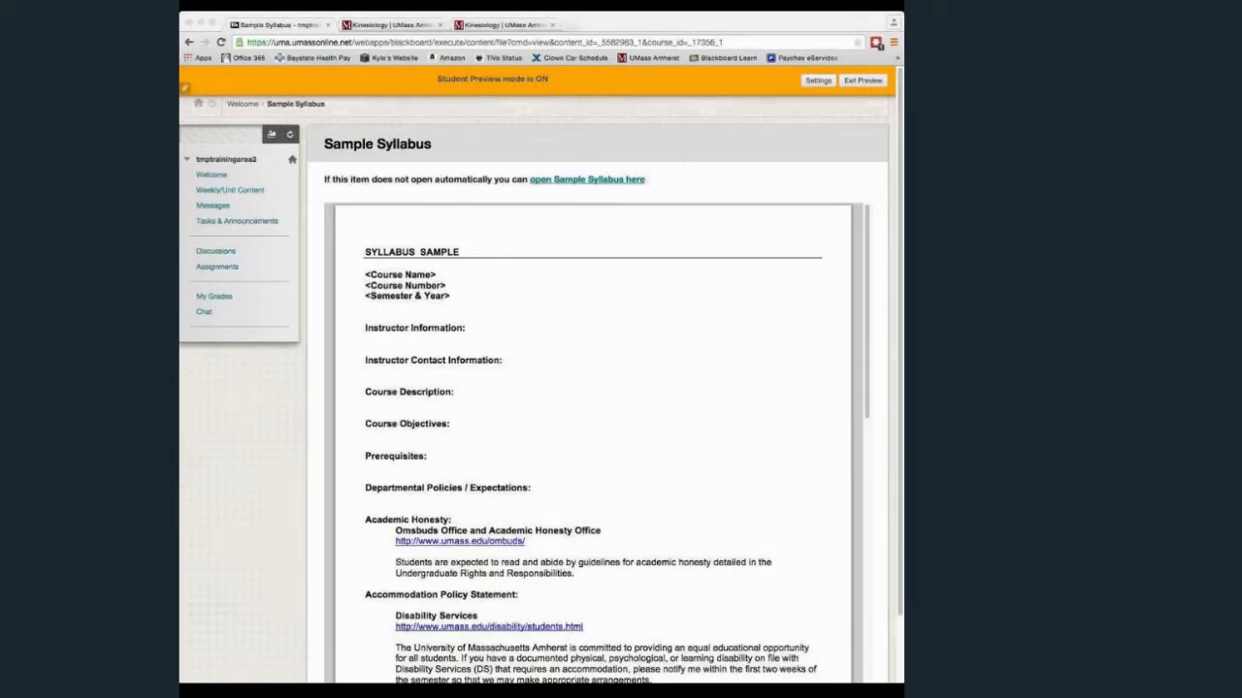
{"action": "left_click", "coordinate": [857, 81]}
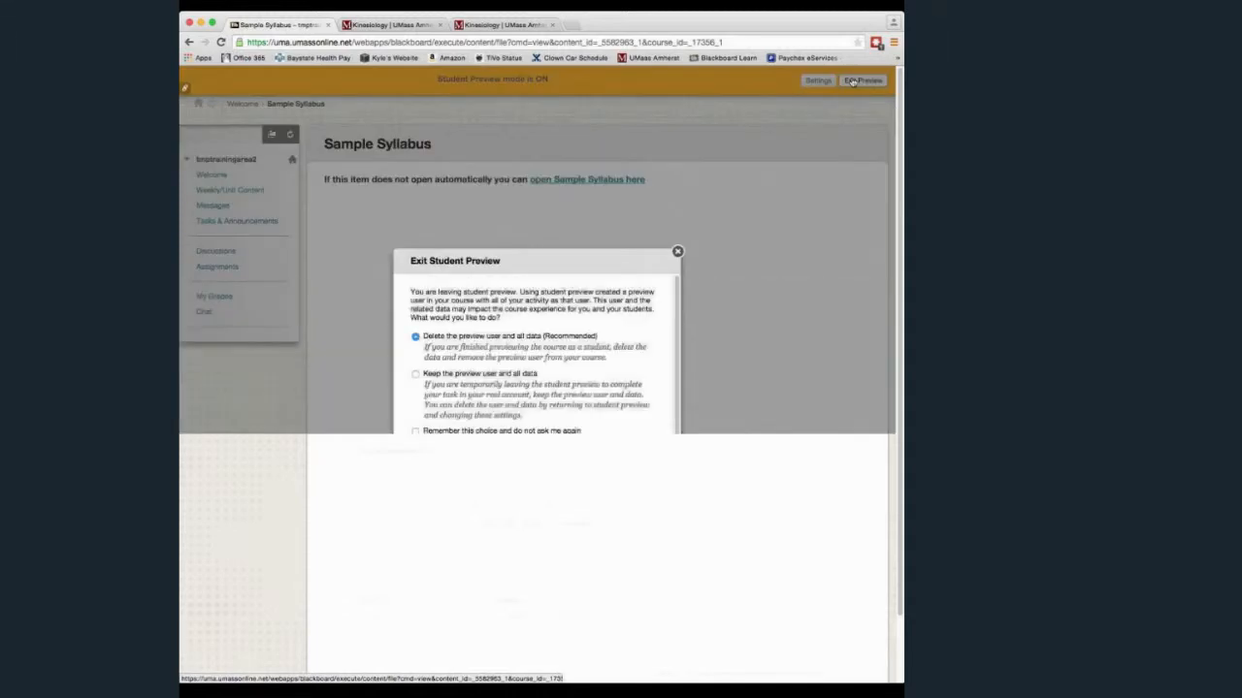
{"action": "left_click", "coordinate": [642, 473]}
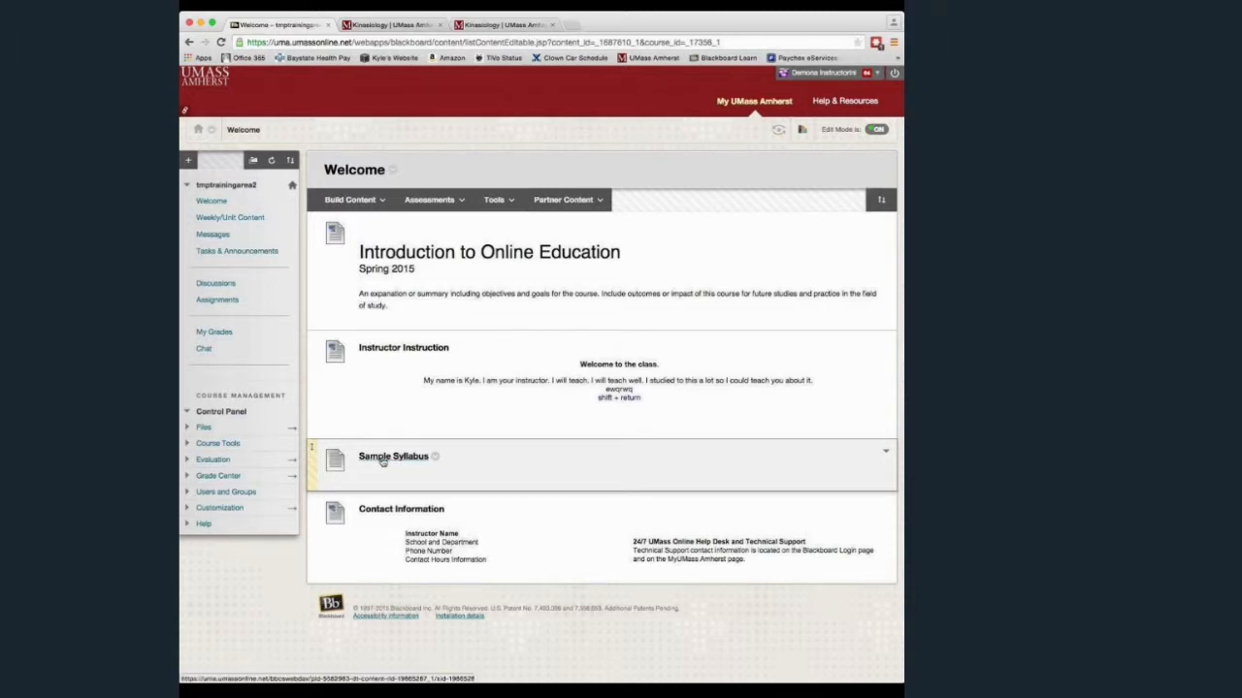
Step: Open the Sample Syllabus item for editing and choose Sample Syllabus.pdf from the computer as its file
{"action": "left_click", "coordinate": [435, 459]}
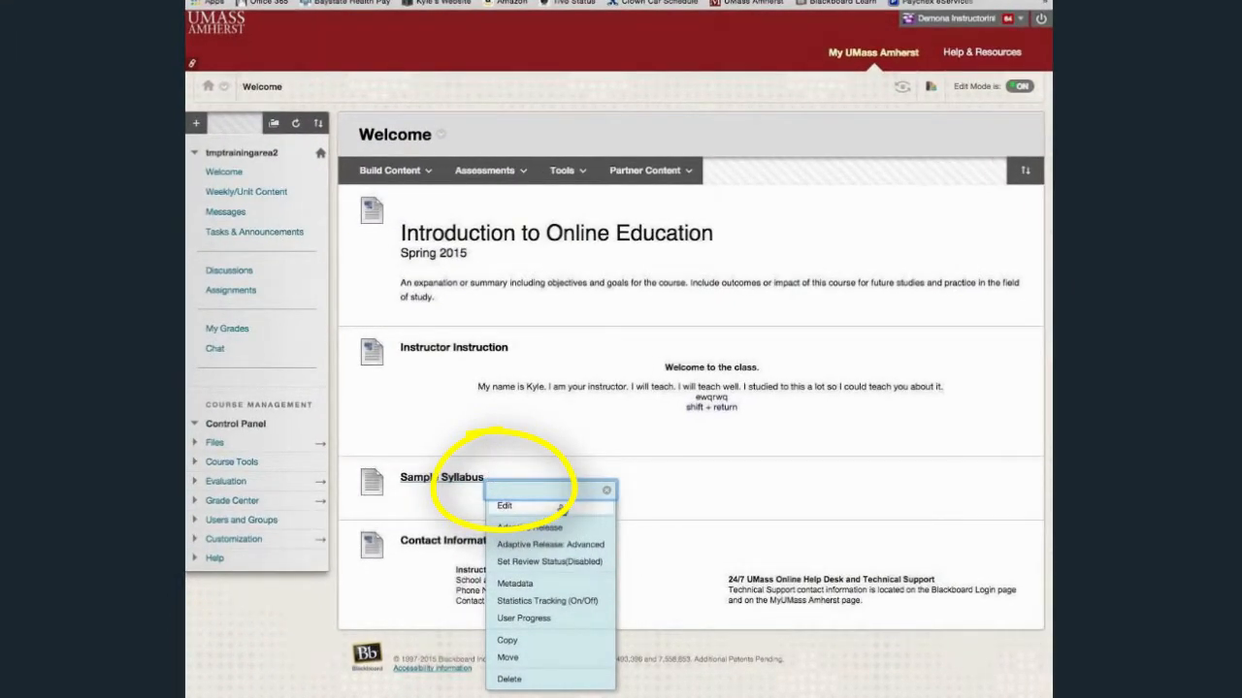
{"action": "left_click", "coordinate": [560, 507]}
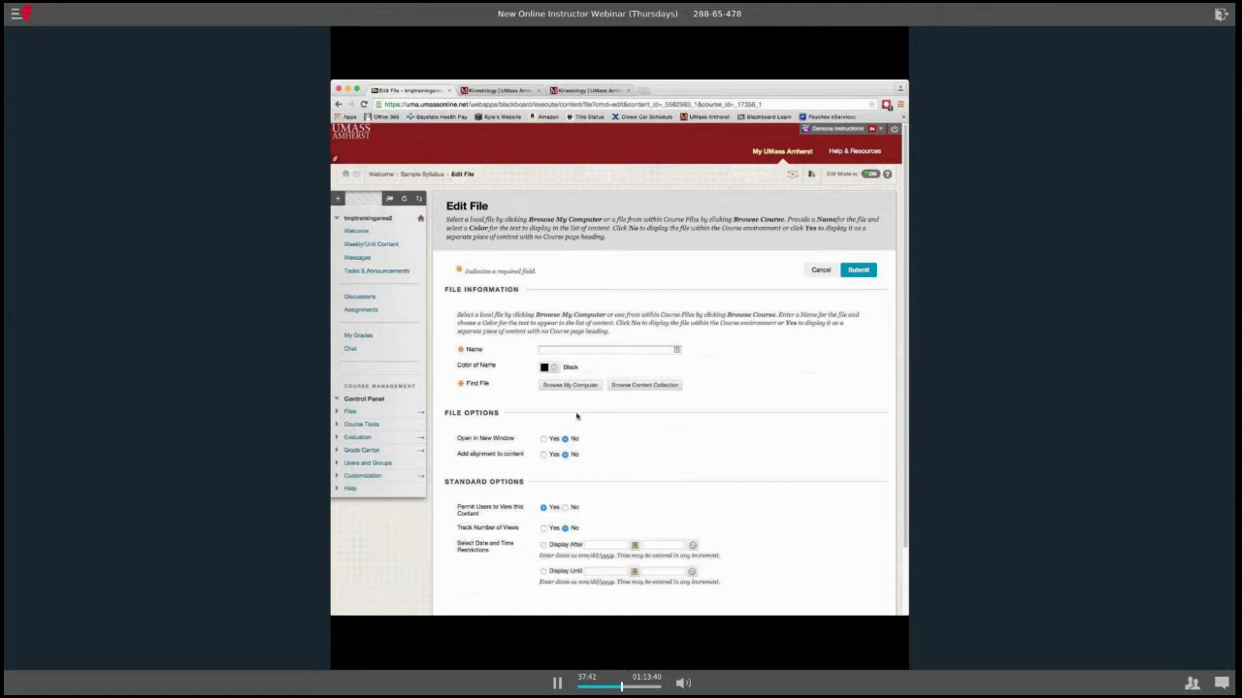
{"action": "left_click", "coordinate": [568, 387]}
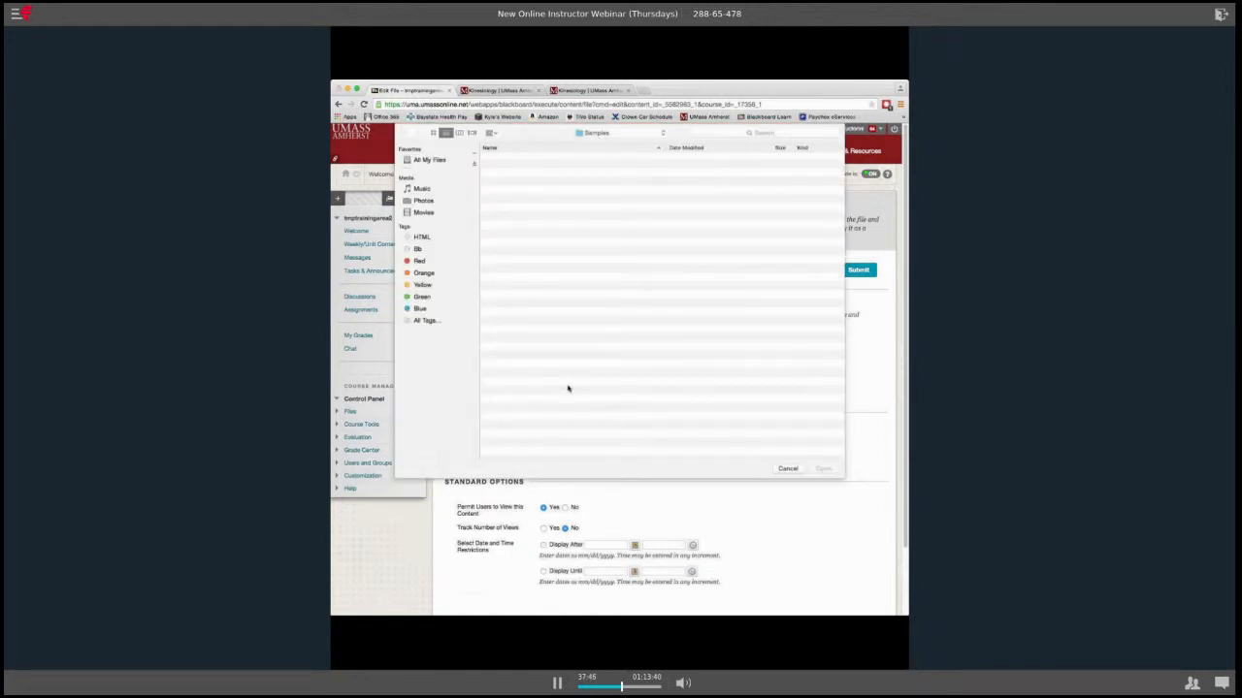
{"action": "double_click", "coordinate": [529, 289]}
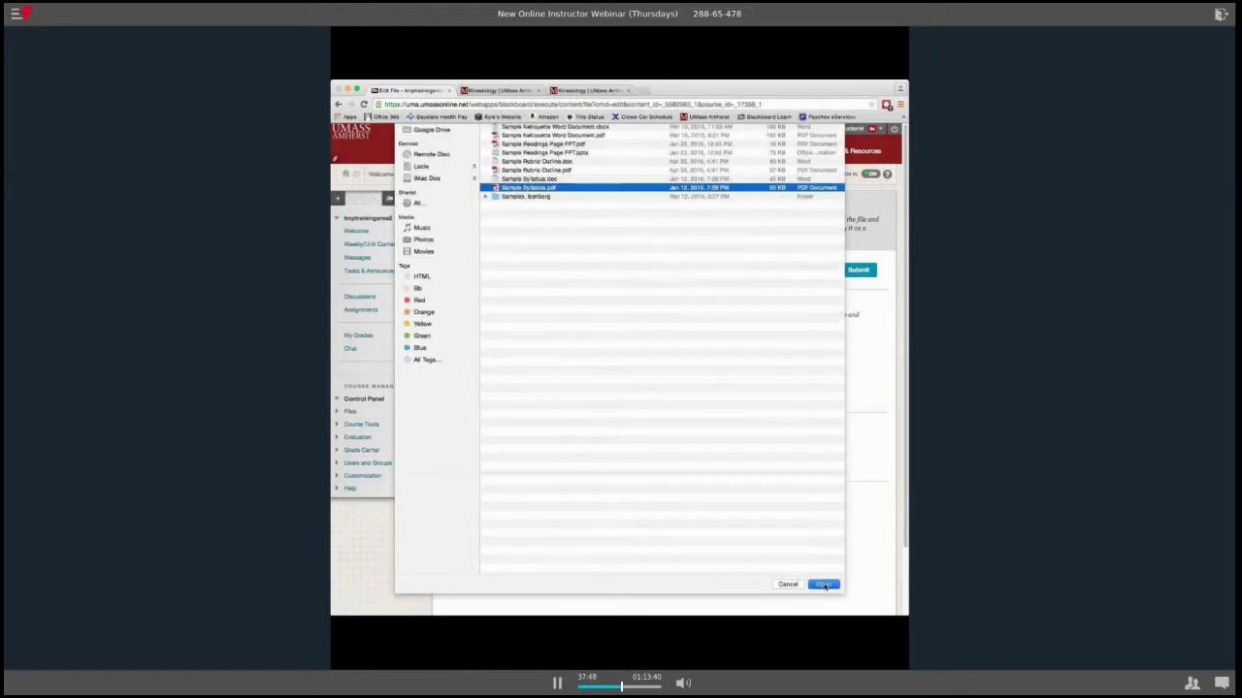
Step: Name the file item "Sample Syllabus" and submit the edited file settings
{"action": "left_click", "coordinate": [552, 349]}
{"action": "type", "text": "Sample"}
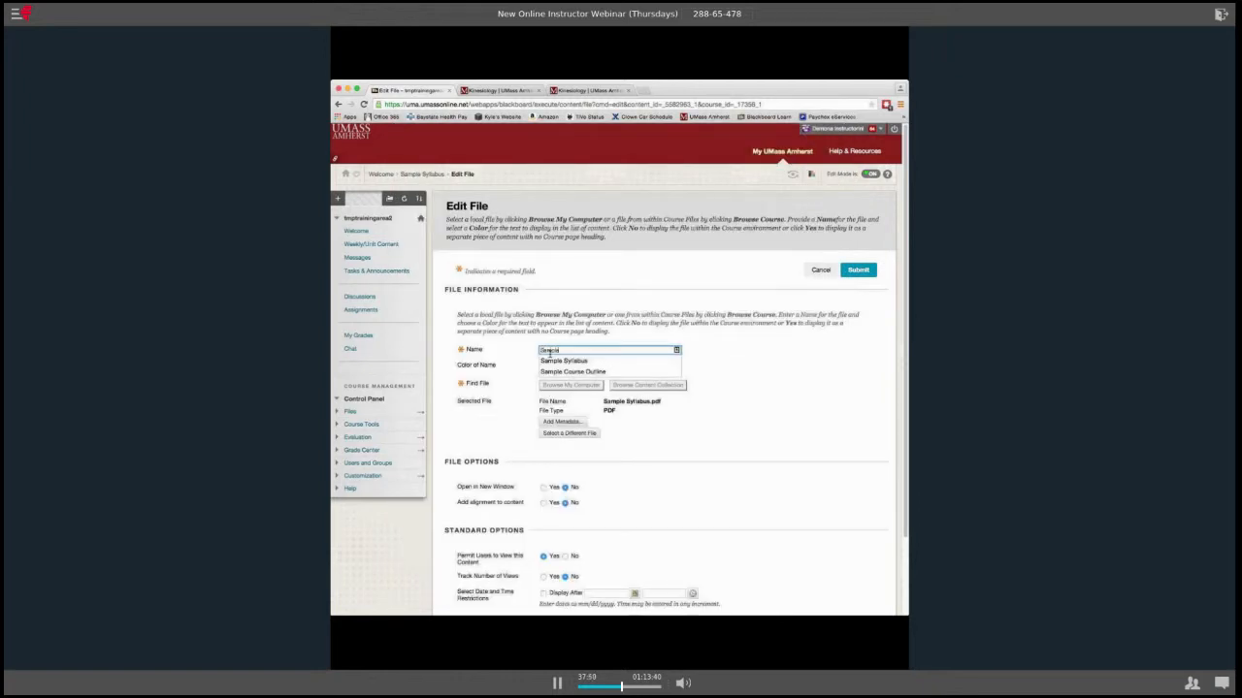
{"action": "type", "text": " Sylla"}
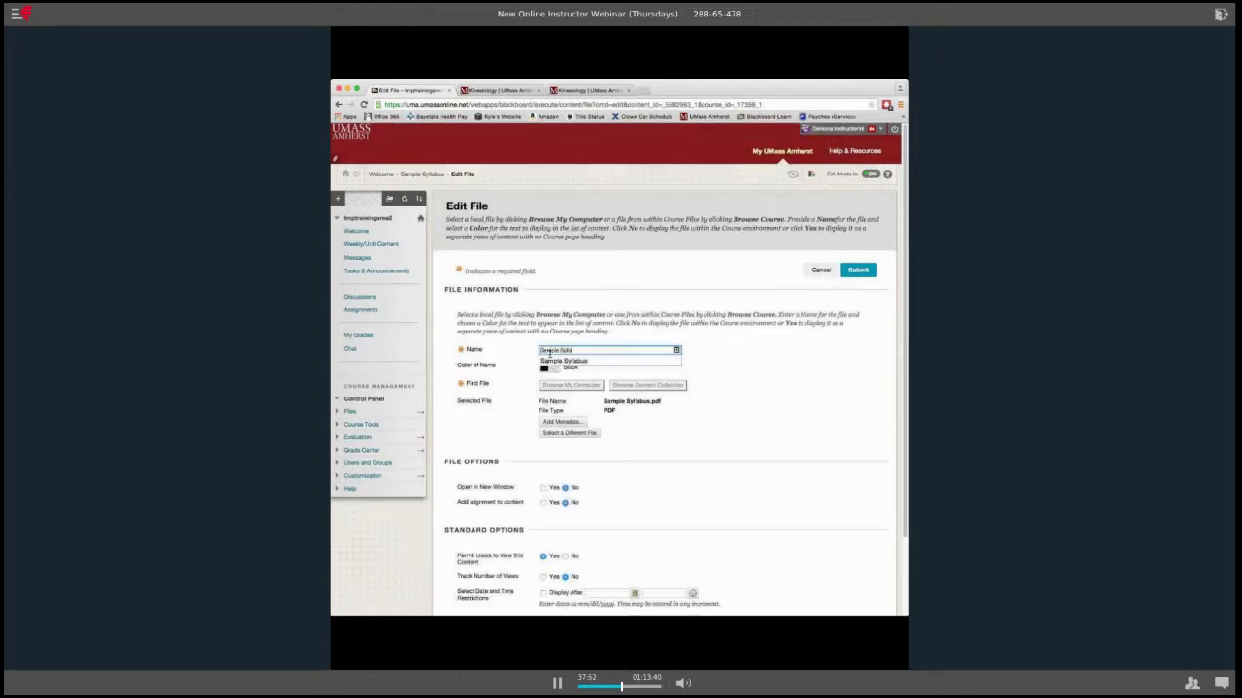
{"action": "type", "text": "bus"}
{"action": "key", "text": "BackSpace"}
{"action": "key", "text": "BackSpace"}
{"action": "type", "text": "us"}
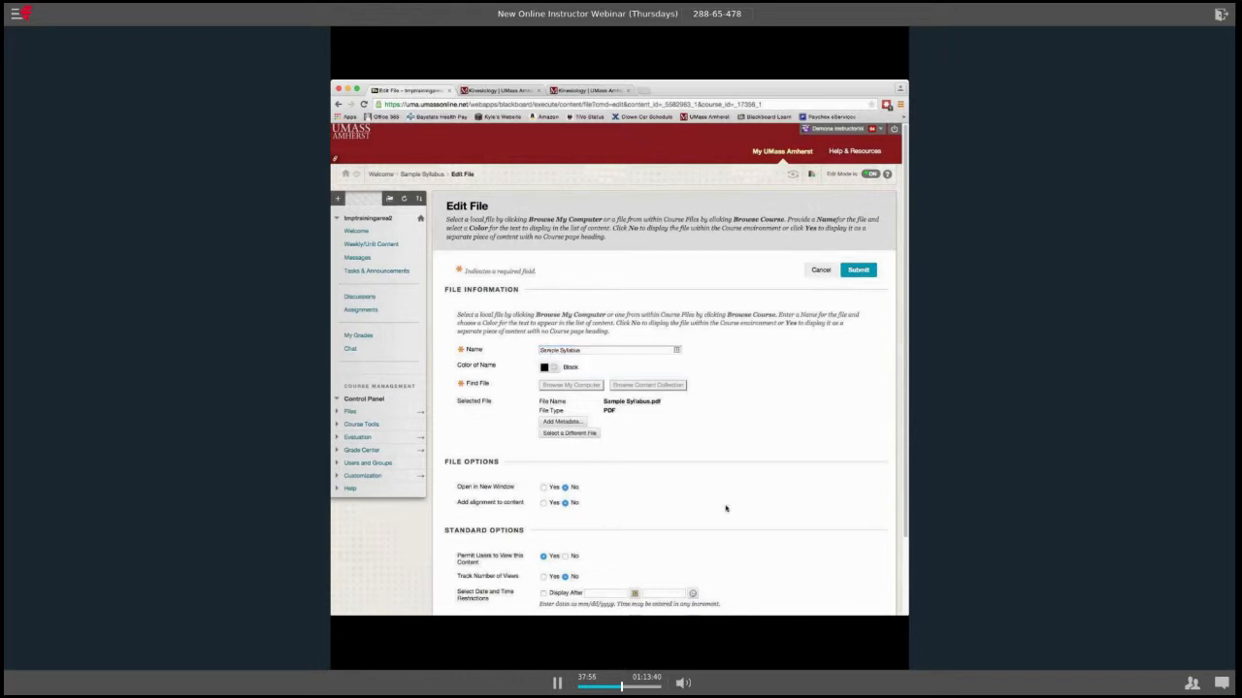
{"action": "left_click", "coordinate": [854, 277]}
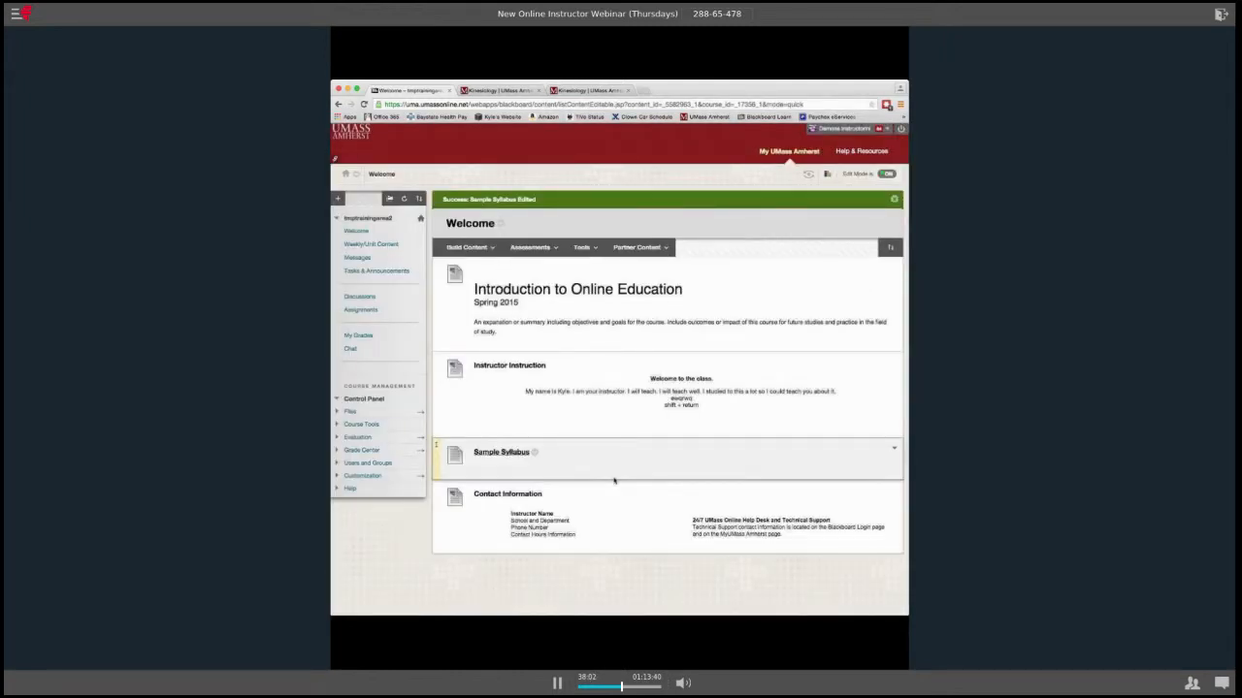
Step: Delete the Sample Syllabus item from the Welcome page and confirm the deletion
{"action": "left_click", "coordinate": [534, 453]}
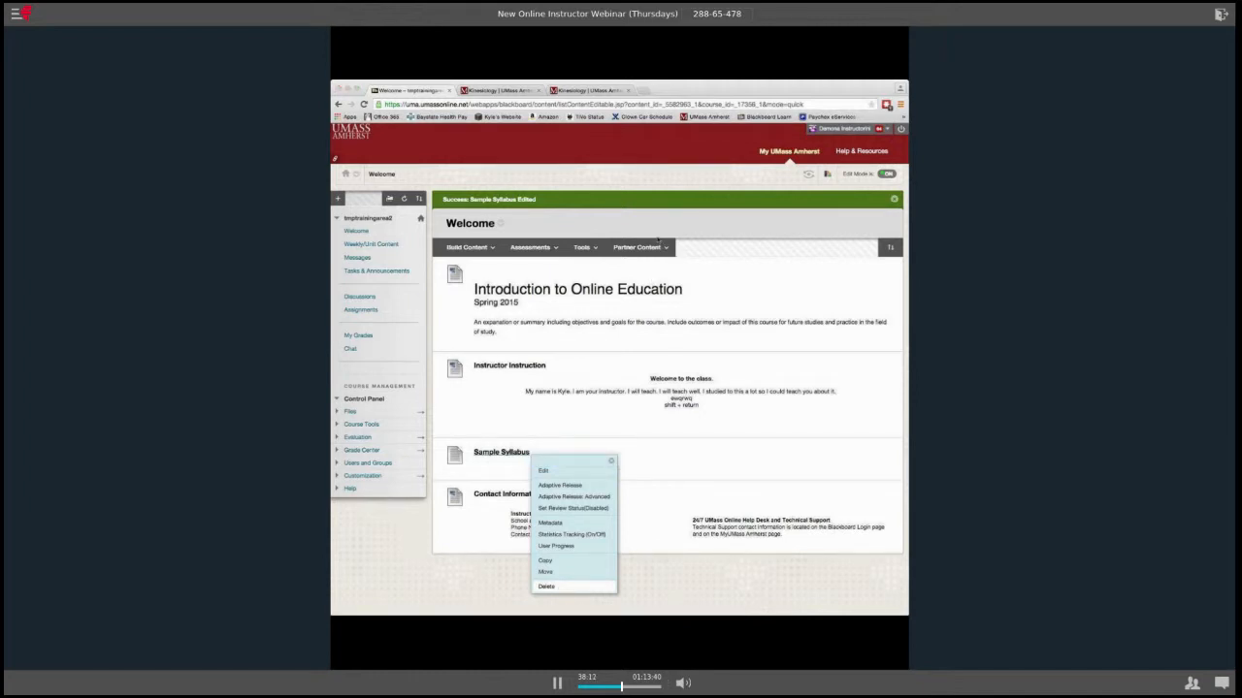
{"action": "left_click", "coordinate": [738, 236]}
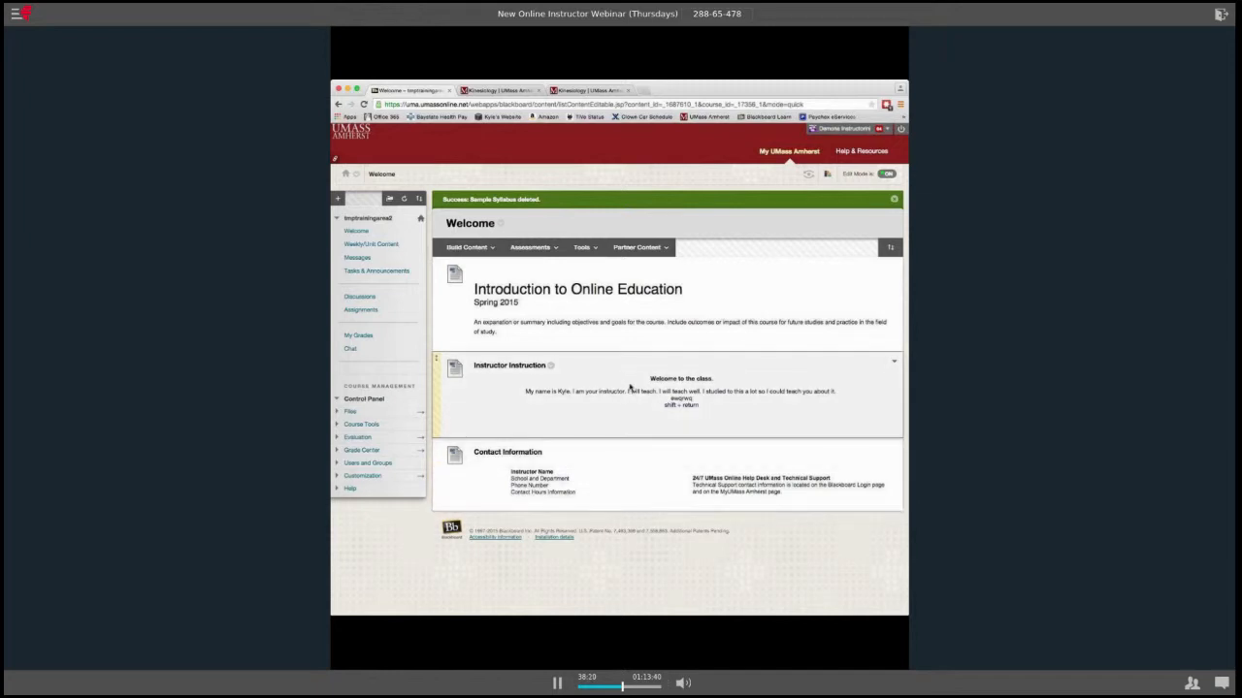
Step: Move the Instructor Instruction item to the /Weekly/Unit Content/Week 1 folder of the tmptrainingarea2 course
{"action": "left_click", "coordinate": [550, 367]}
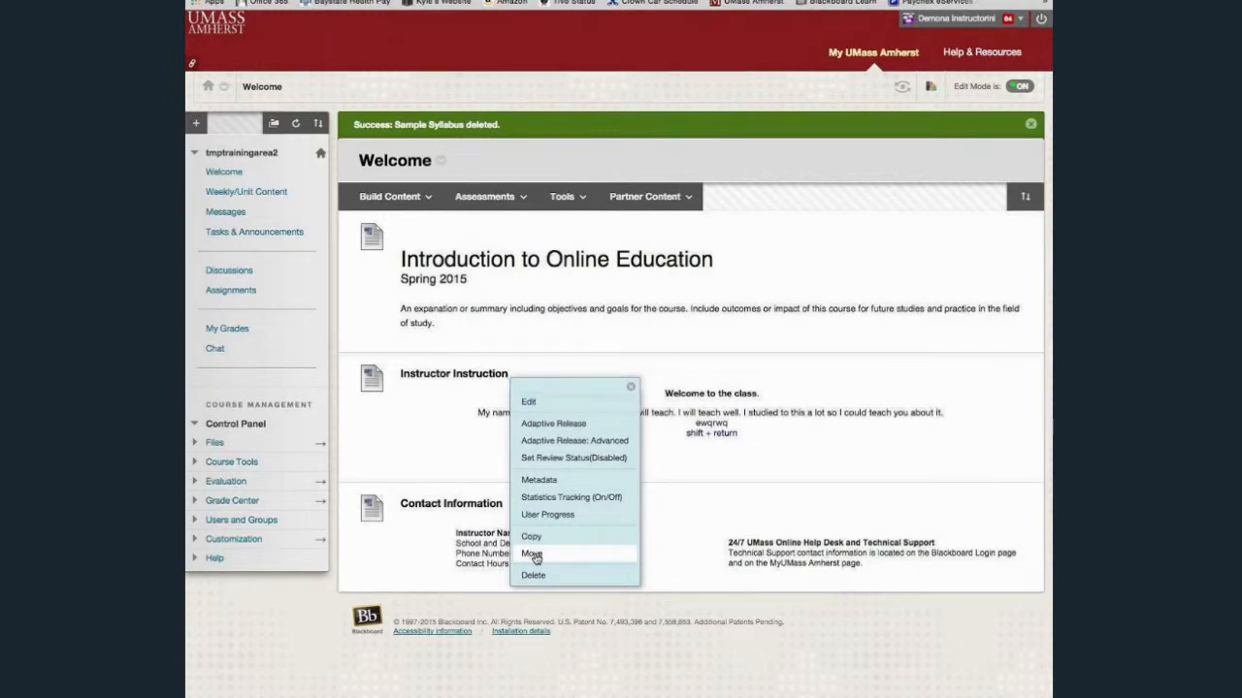
{"action": "left_click", "coordinate": [533, 554]}
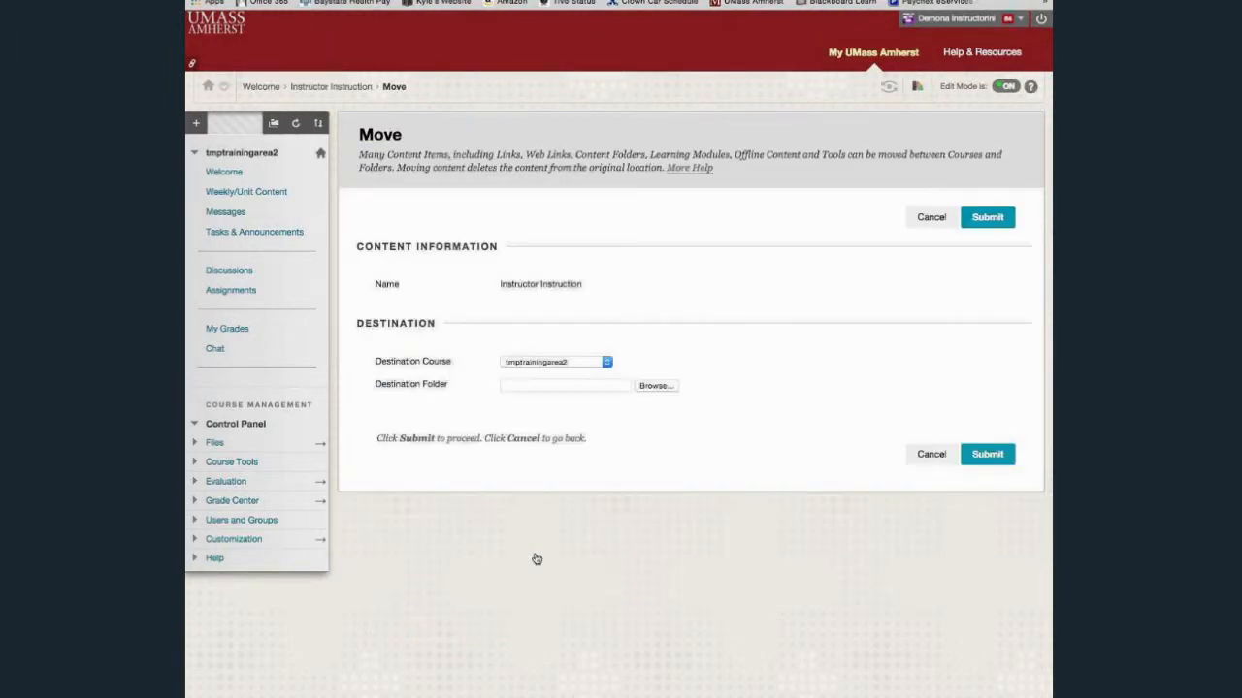
{"action": "left_click", "coordinate": [576, 365]}
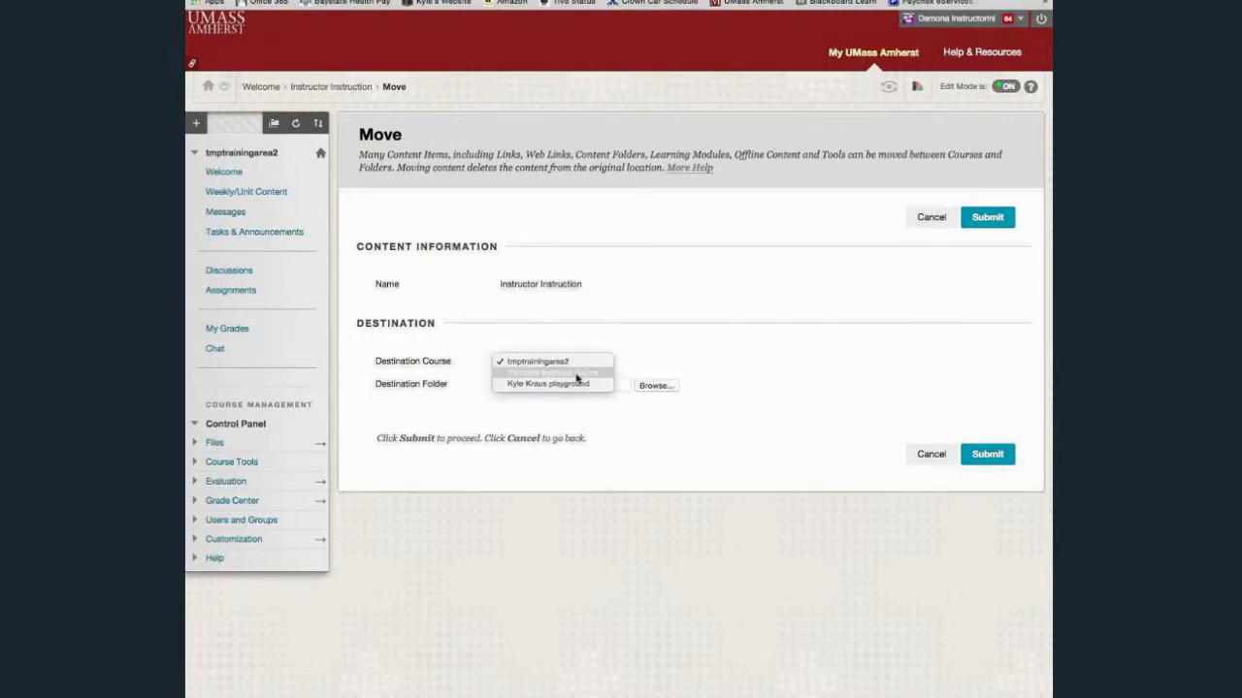
{"action": "left_click", "coordinate": [577, 362]}
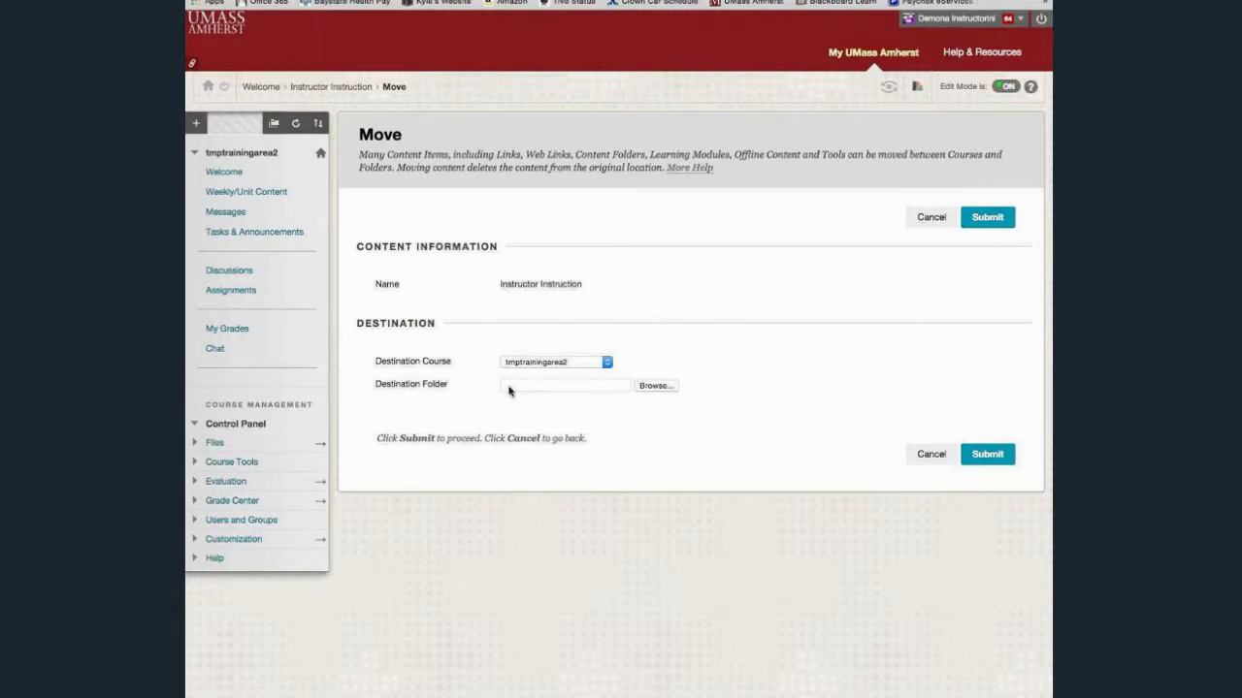
{"action": "left_click", "coordinate": [655, 386]}
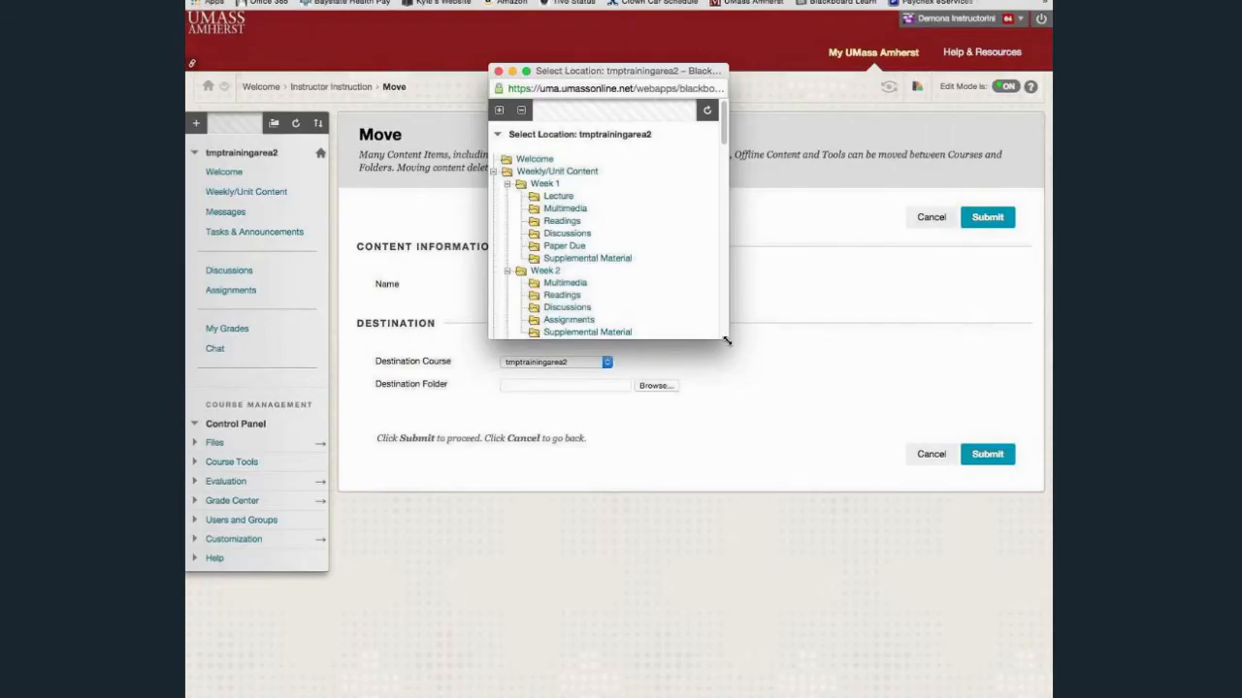
{"action": "left_click_drag", "start_coordinate": [729, 341], "coordinate": [886, 552]}
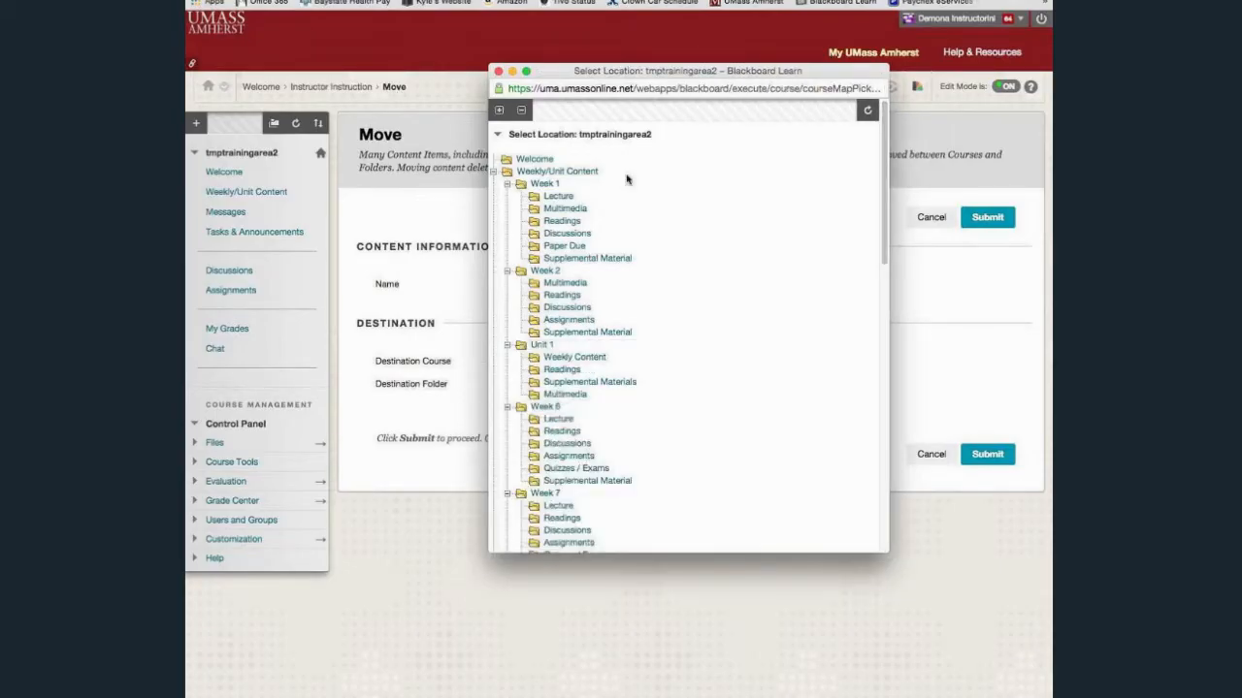
{"action": "left_click", "coordinate": [544, 186]}
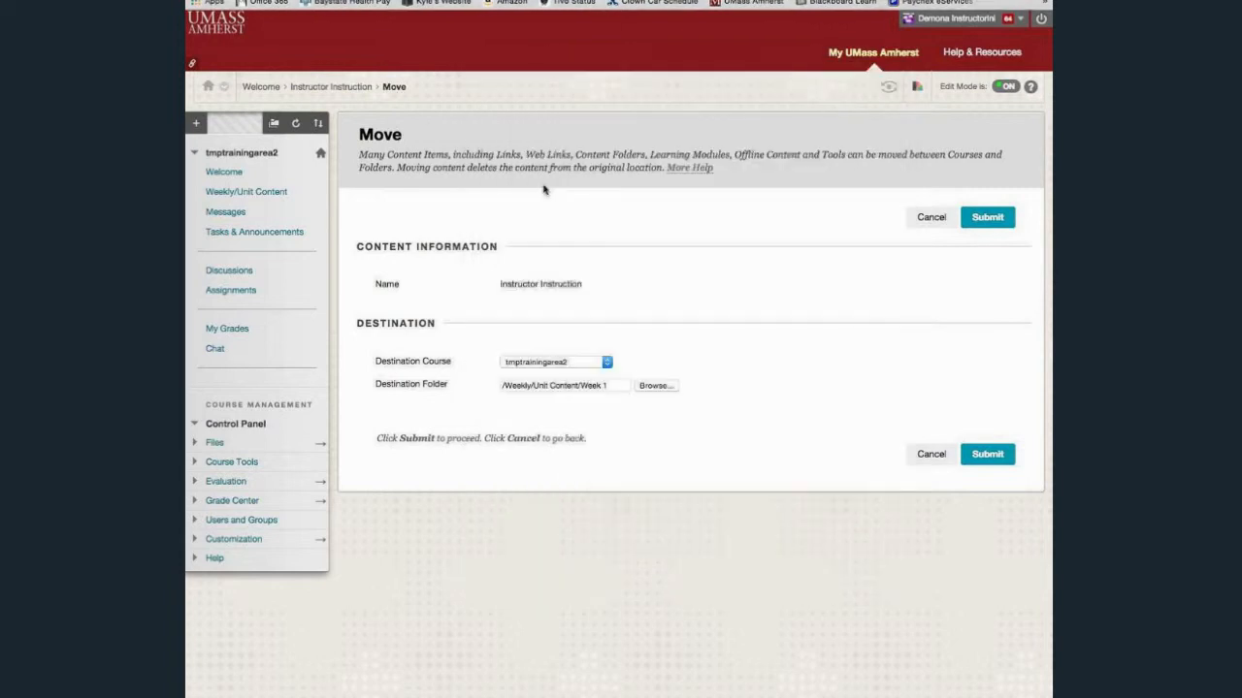
{"action": "left_click", "coordinate": [981, 455]}
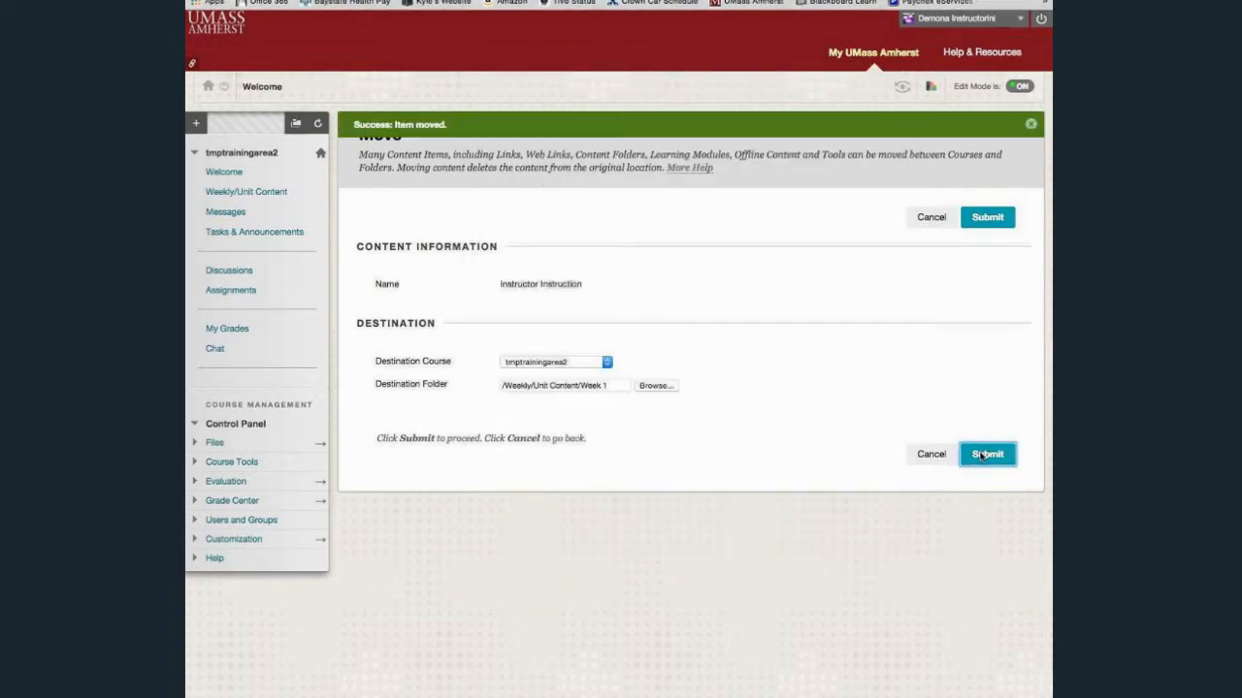
{"action": "mouse_move", "coordinate": [809, 456]}
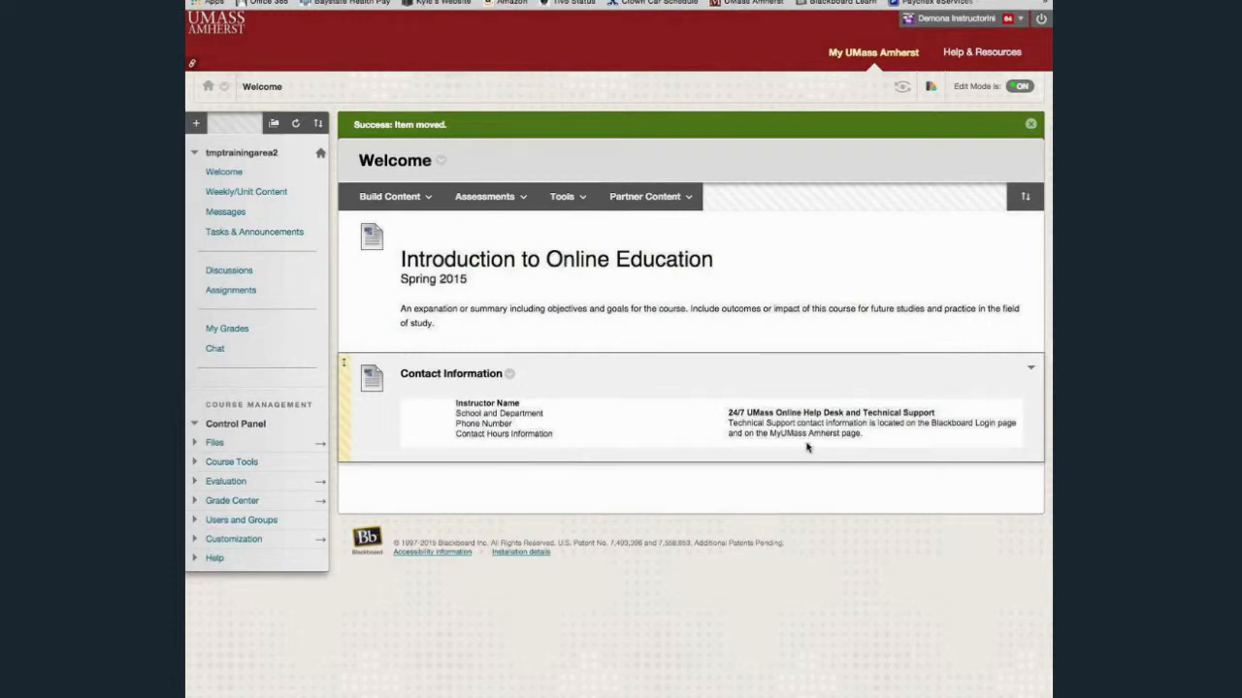
Step: Open Week 1 in Weekly/Unit Content and view the moved Instructor Instruction item at the end of its content list
{"action": "left_click", "coordinate": [239, 193]}
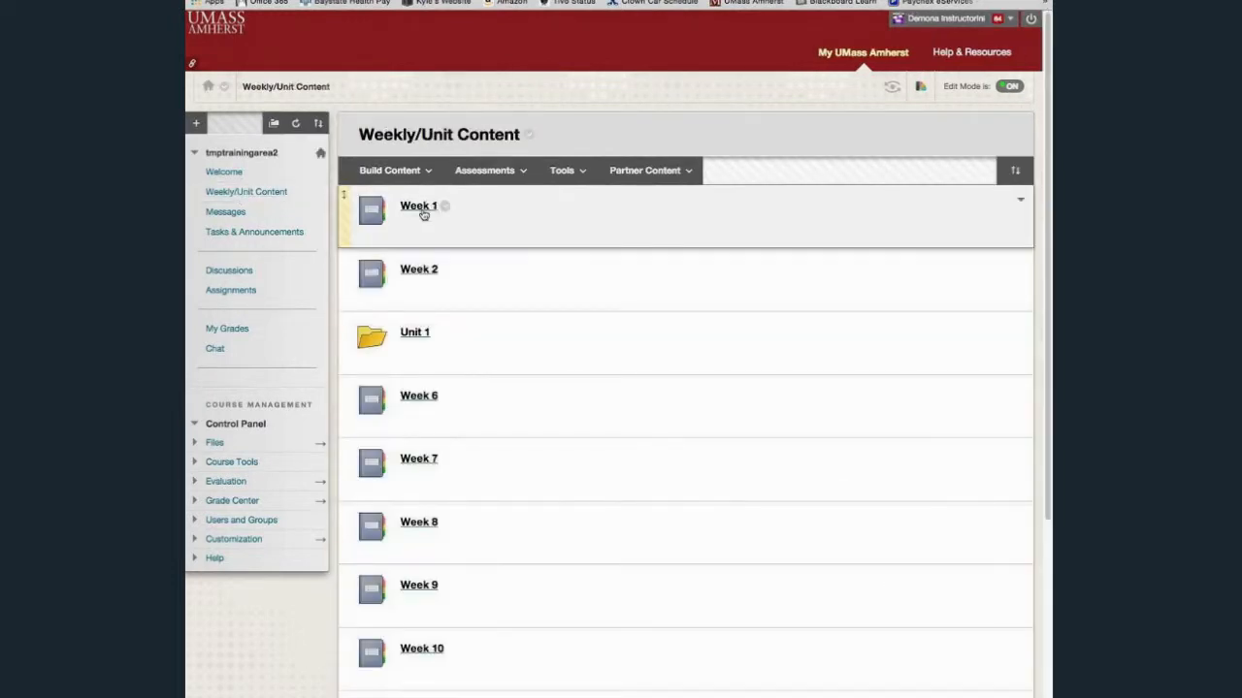
{"action": "left_click", "coordinate": [424, 216]}
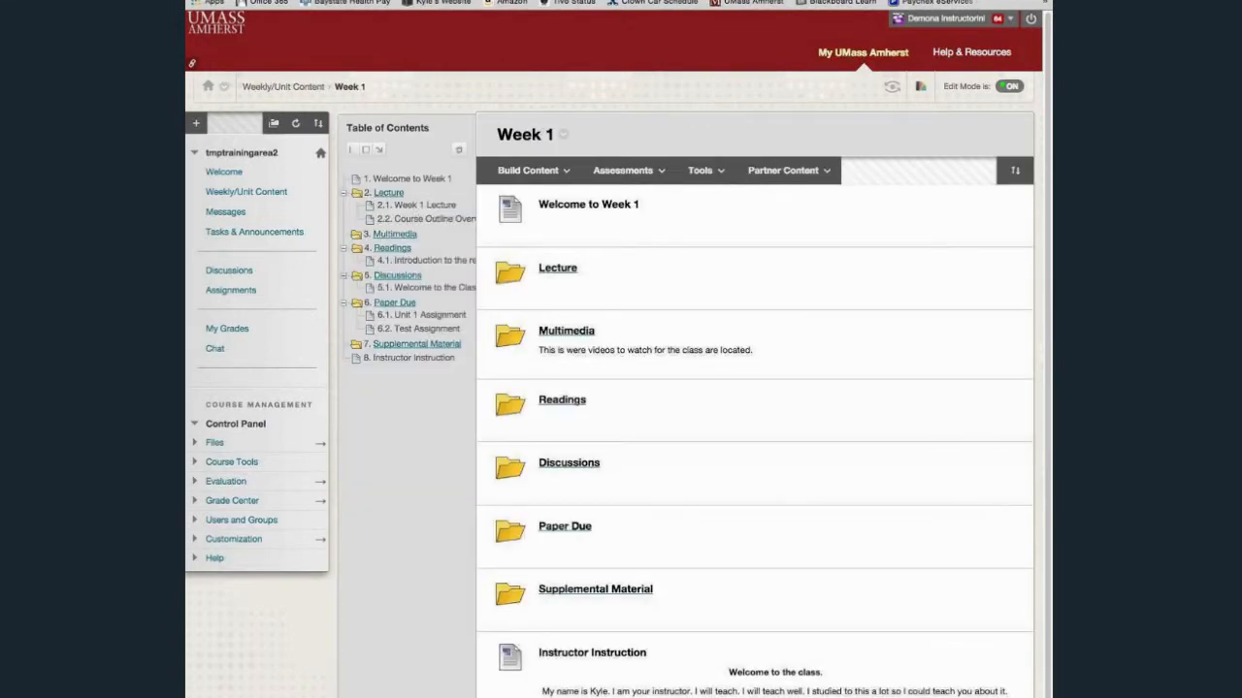
{"action": "mouse_move", "coordinate": [713, 684]}
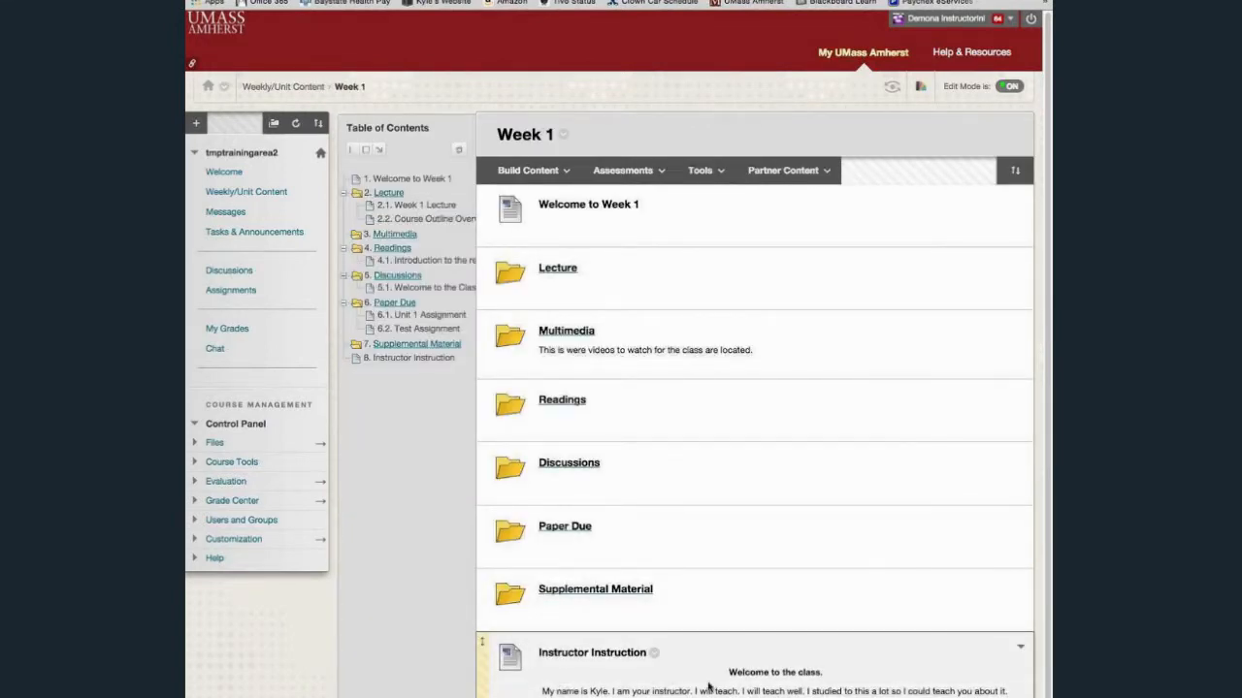
{"action": "scroll", "coordinate": [719, 688], "scroll_direction": "down", "scroll_amount": 1}
{"action": "scroll", "coordinate": [720, 688], "scroll_direction": "down", "scroll_amount": 1}
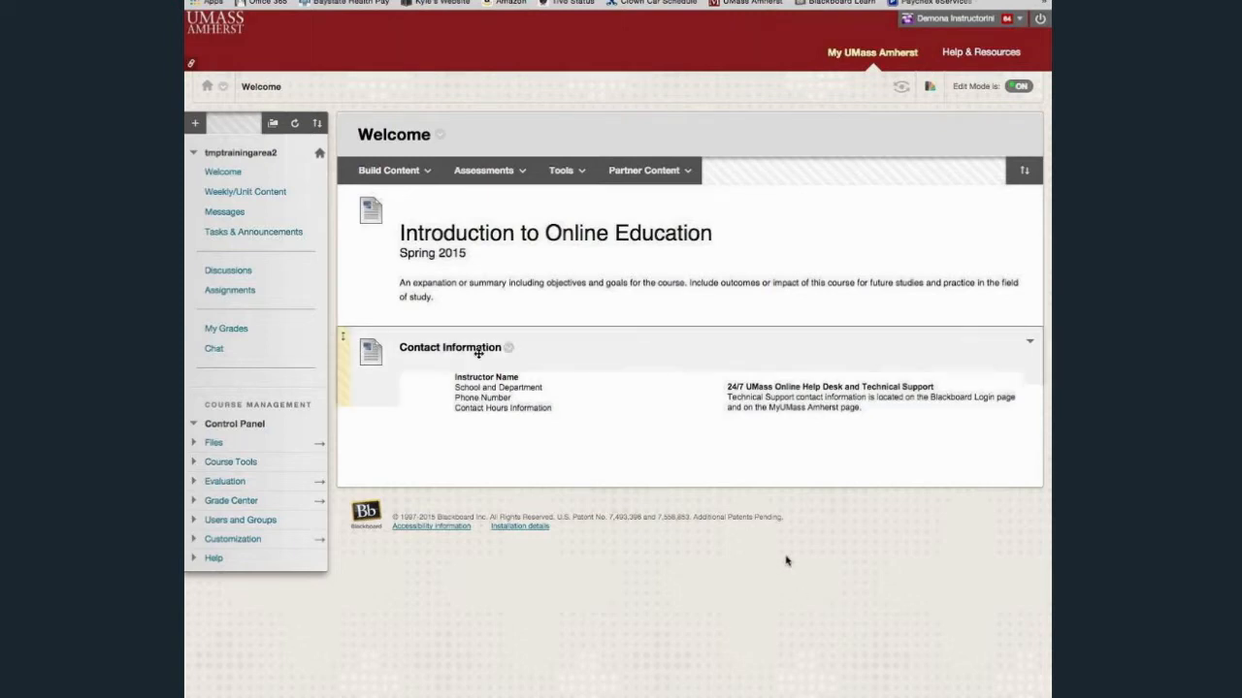
{"action": "left_click", "coordinate": [424, 173]}
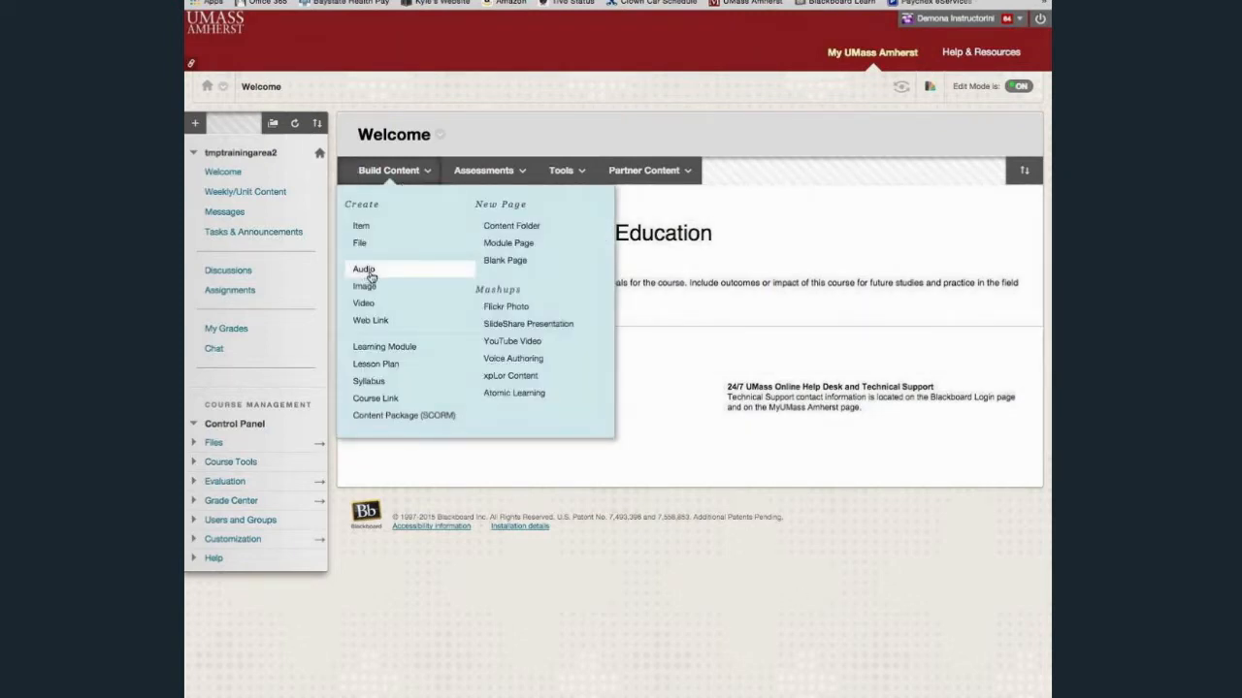
{"action": "left_click", "coordinate": [383, 325]}
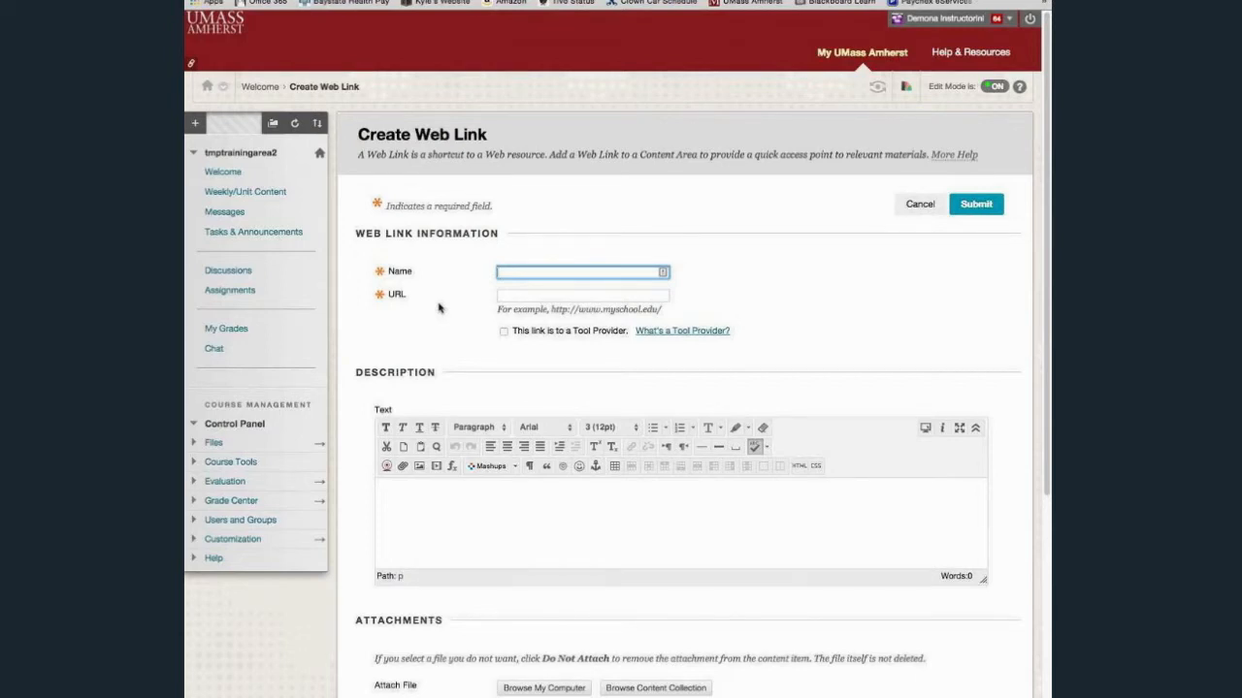
{"action": "type", "text": "Kir"}
{"action": "type", "text": "es"}
{"action": "type", "text": "iolo"}
{"action": "type", "text": "gy Website"}
{"action": "key", "text": "Tab"}
{"action": "type", "text": "http://www.umass.edu/sphhs/kinesiology"}
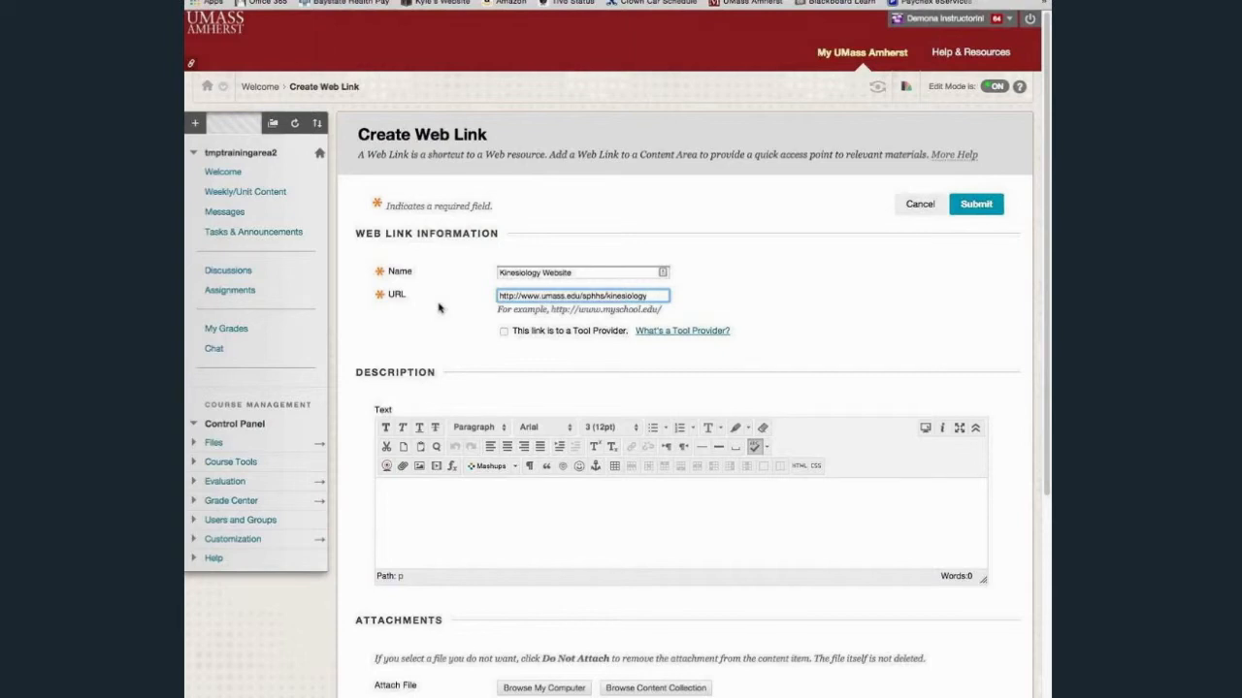
Step: Enter the description "I am going to explain why you are looking at this website. Pay attention to the following:" for the web link
{"action": "left_click", "coordinate": [480, 502]}
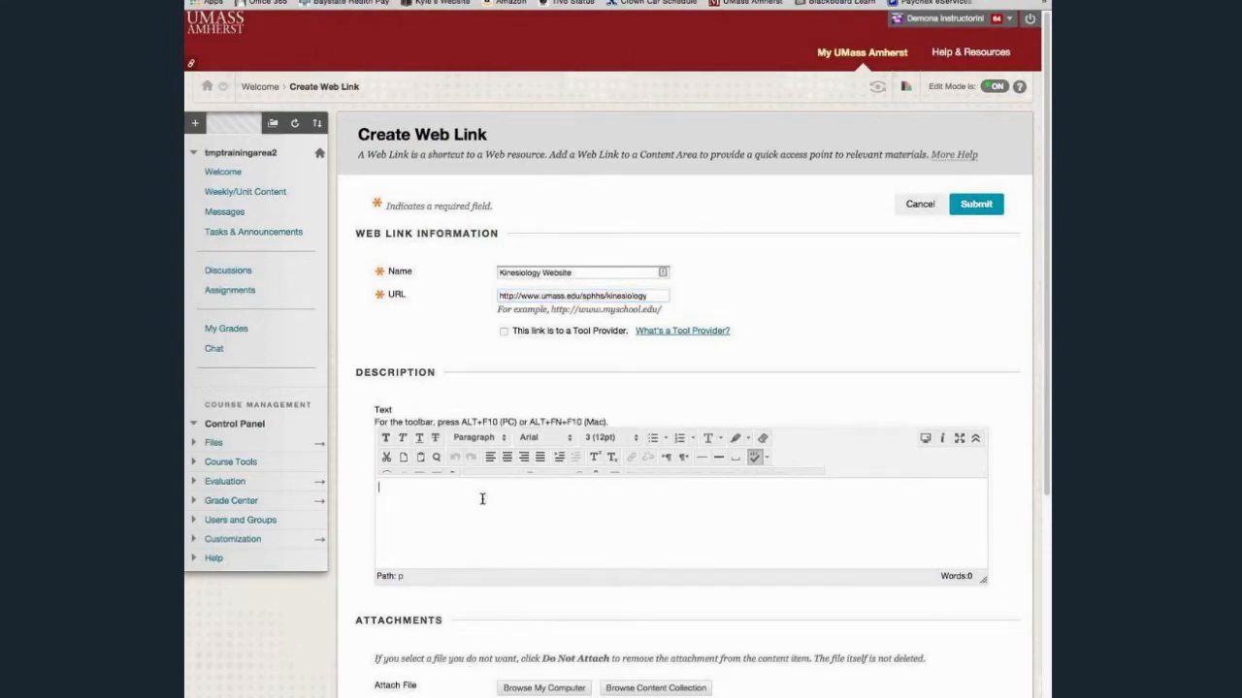
{"action": "type", "text": "I am "}
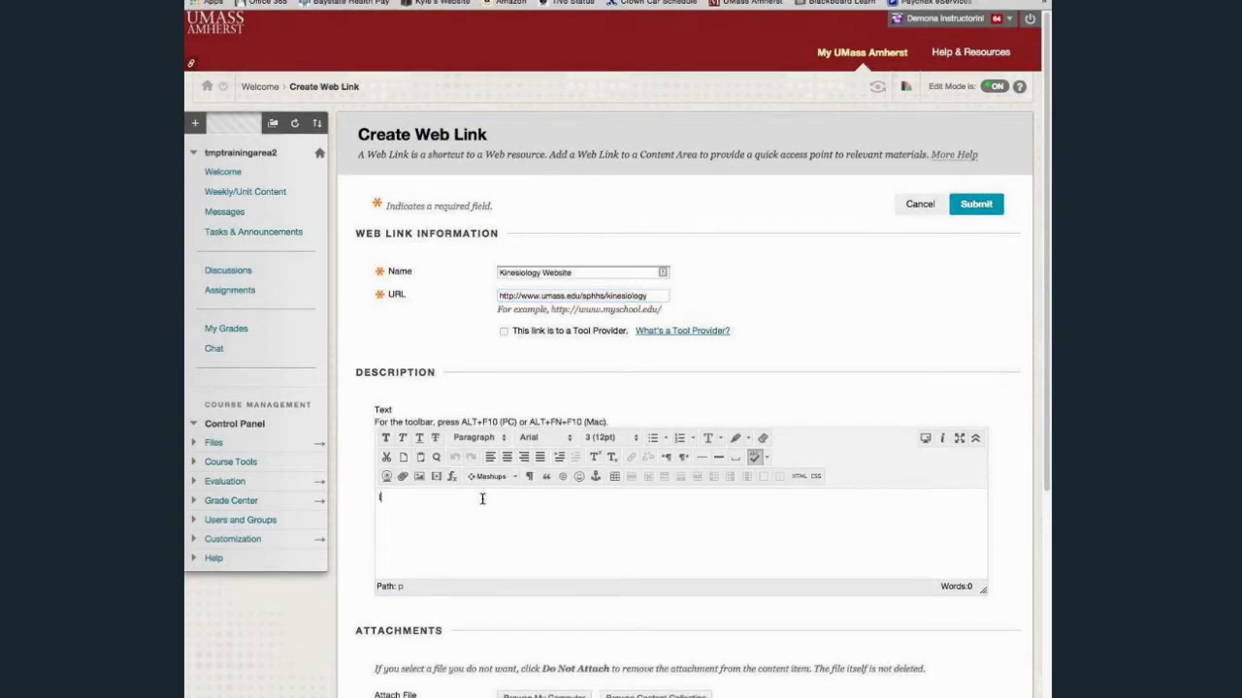
{"action": "type", "text": "going to explain why you are looking at this website."}
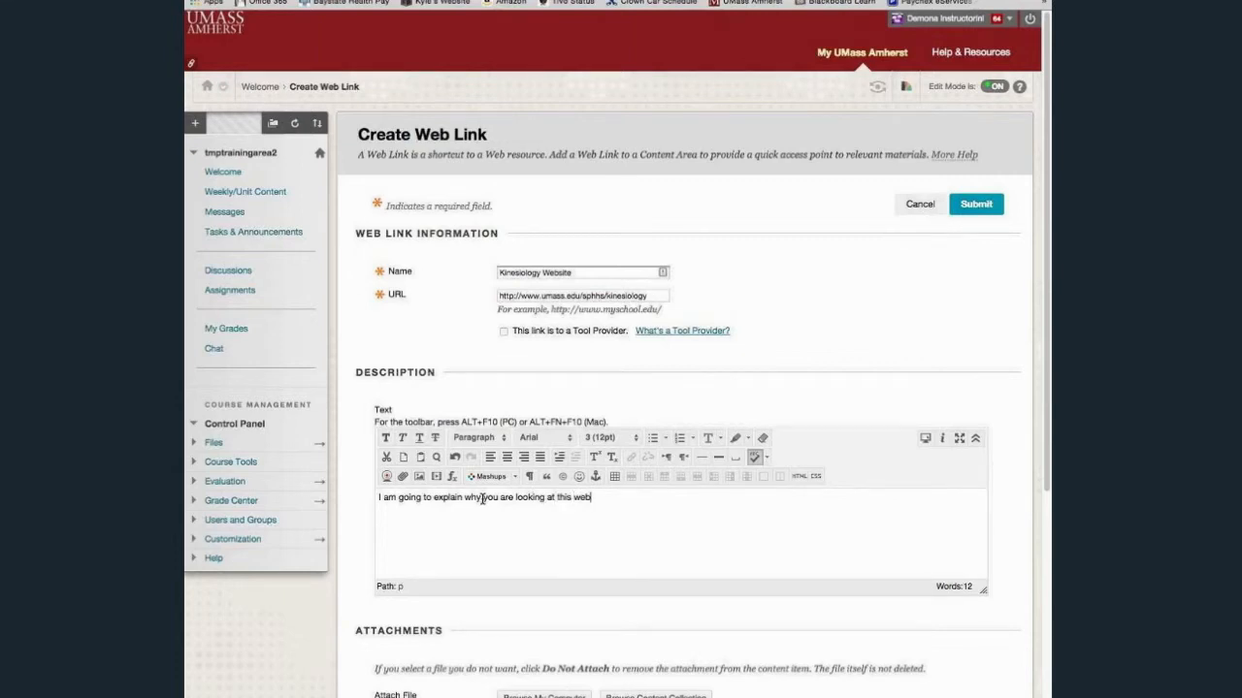
{"action": "key", "text": "BackSpace"}
{"action": "key", "text": "BackSpace"}
{"action": "key", "text": "BackSpace"}
{"action": "key", "text": "BackSpace"}
{"action": "key", "text": "BackSpace"}
{"action": "key", "text": "BackSpace"}
{"action": "type", "text": "site. Pay t"}
{"action": "key", "text": "BackSpace"}
{"action": "type", "text": "attention to the following:"}
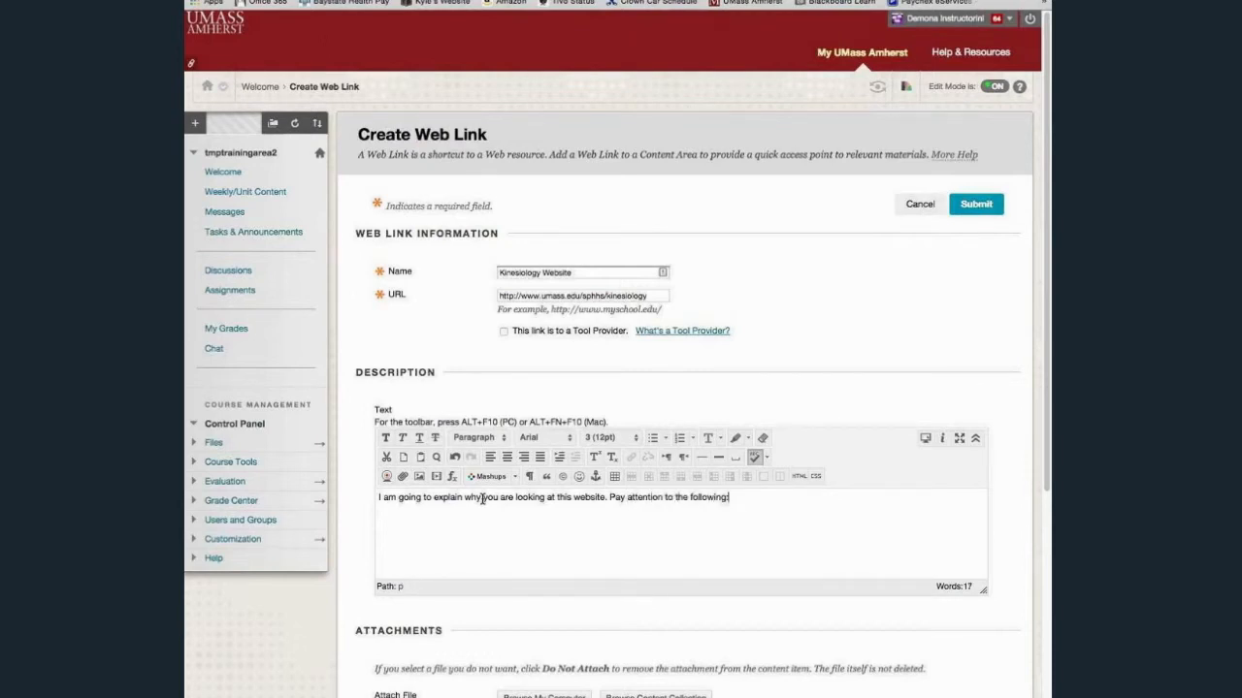
Step: Add a second description paragraph reading "You will be asked about resources in a future quiz / assignment."
{"action": "key", "text": "Return"}
{"action": "type", "text": "You will be asked abot the"}
{"action": "key", "text": "BackSpace"}
{"action": "key", "text": "BackSpace"}
{"action": "key", "text": "BackSpace"}
{"action": "key", "text": "BackSpace"}
{"action": "key", "text": "BackSpace"}
{"action": "key", "text": "BackSpace"}
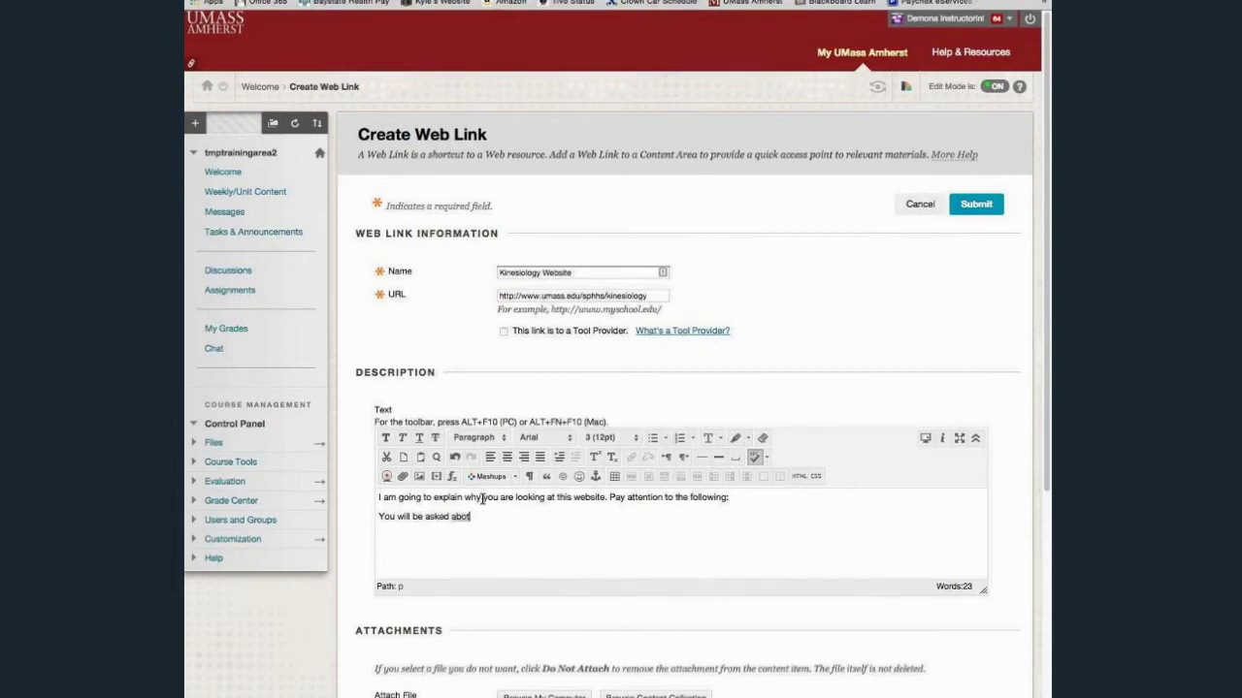
{"action": "type", "text": "ut resource s"}
{"action": "key", "text": "BackSpace"}
{"action": "key", "text": "BackSpace"}
{"action": "type", "text": "s ina future"}
{"action": "key", "text": "BackSpace"}
{"action": "key", "text": "BackSpace"}
{"action": "key", "text": "BackSpace"}
{"action": "key", "text": "BackSpace"}
{"action": "key", "text": "BackSpace"}
{"action": "key", "text": "BackSpace"}
{"action": "key", "text": "BackSpace"}
{"action": "key", "text": "BackSpace"}
{"action": "type", "text": "a future "}
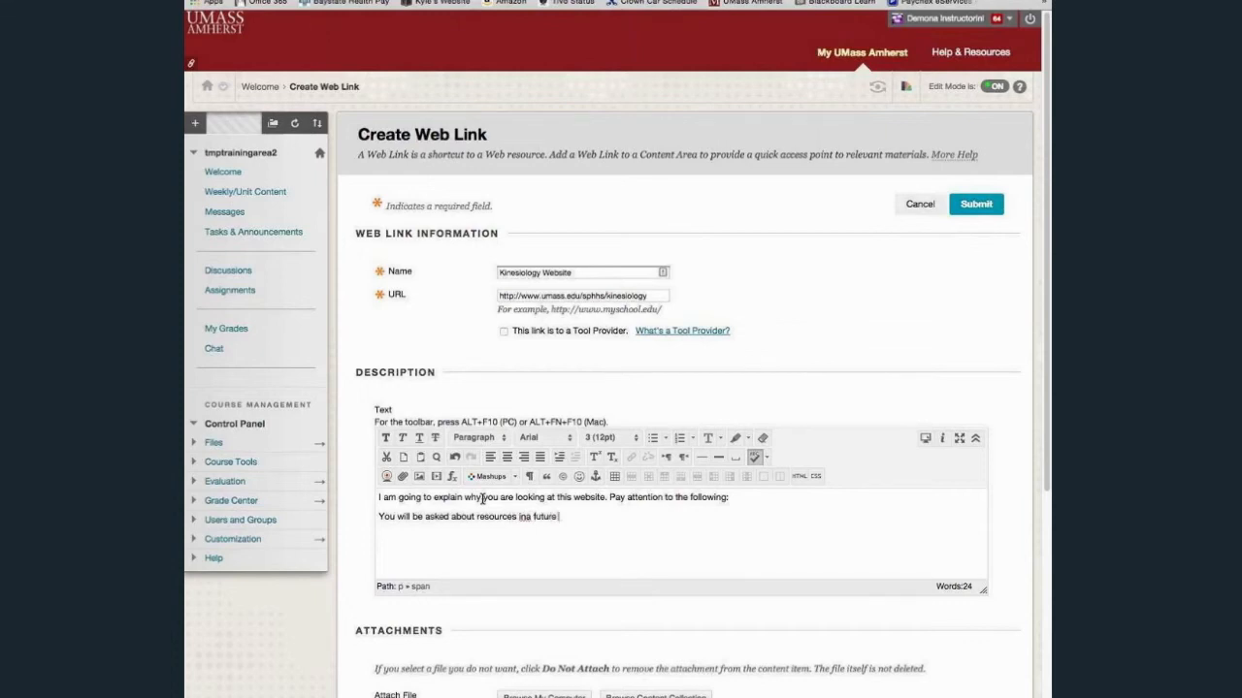
{"action": "type", "text": "quiz / assignment."}
{"action": "left_click", "coordinate": [528, 517]}
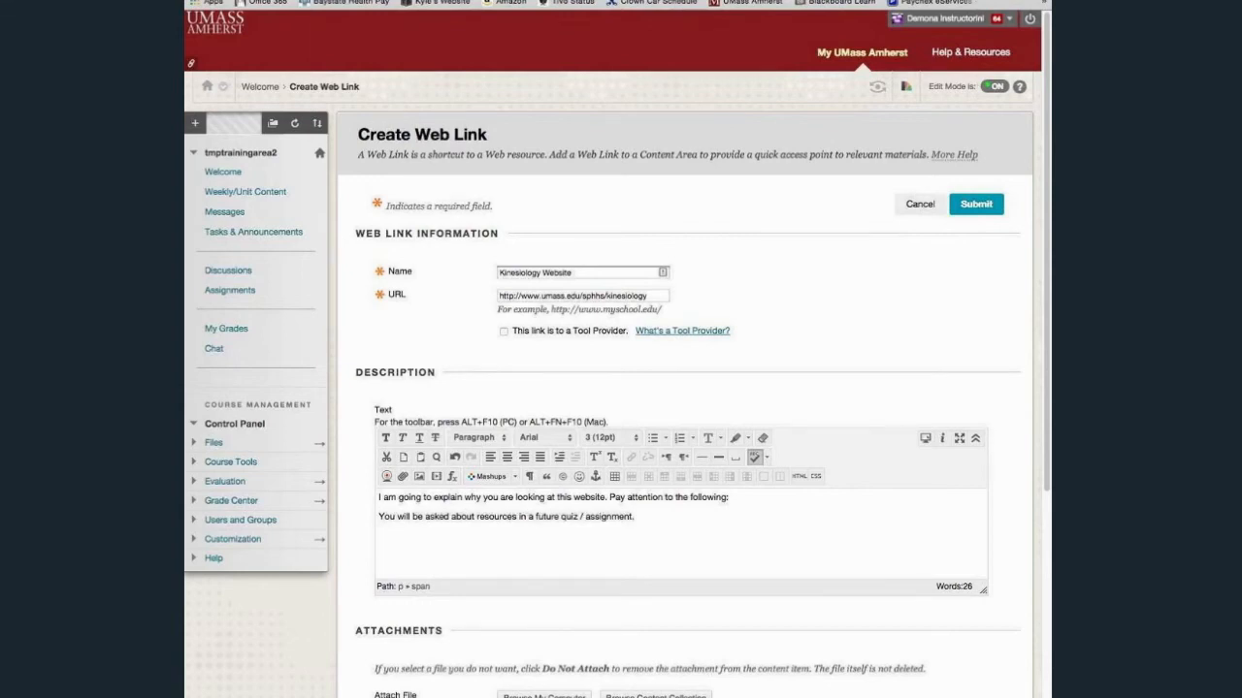
Step: Submit the web link and open Kinesiology Website from the Welcome page to test it
{"action": "left_click", "coordinate": [993, 209]}
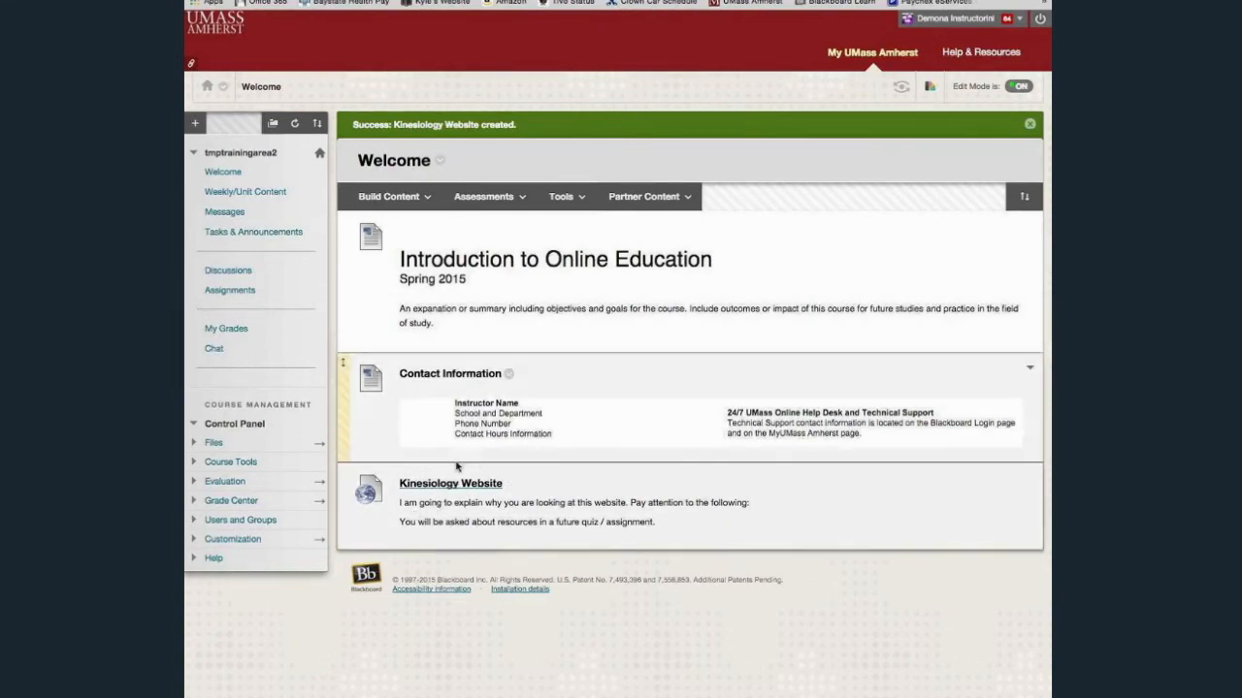
{"action": "left_click", "coordinate": [455, 483]}
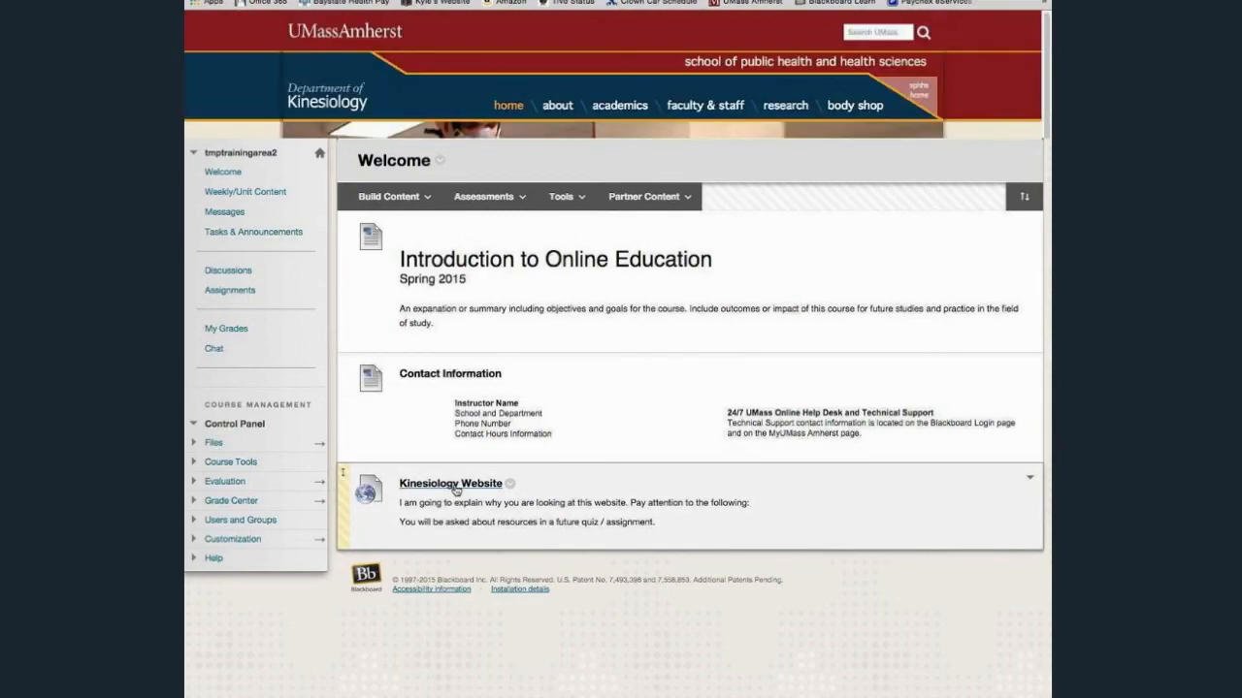